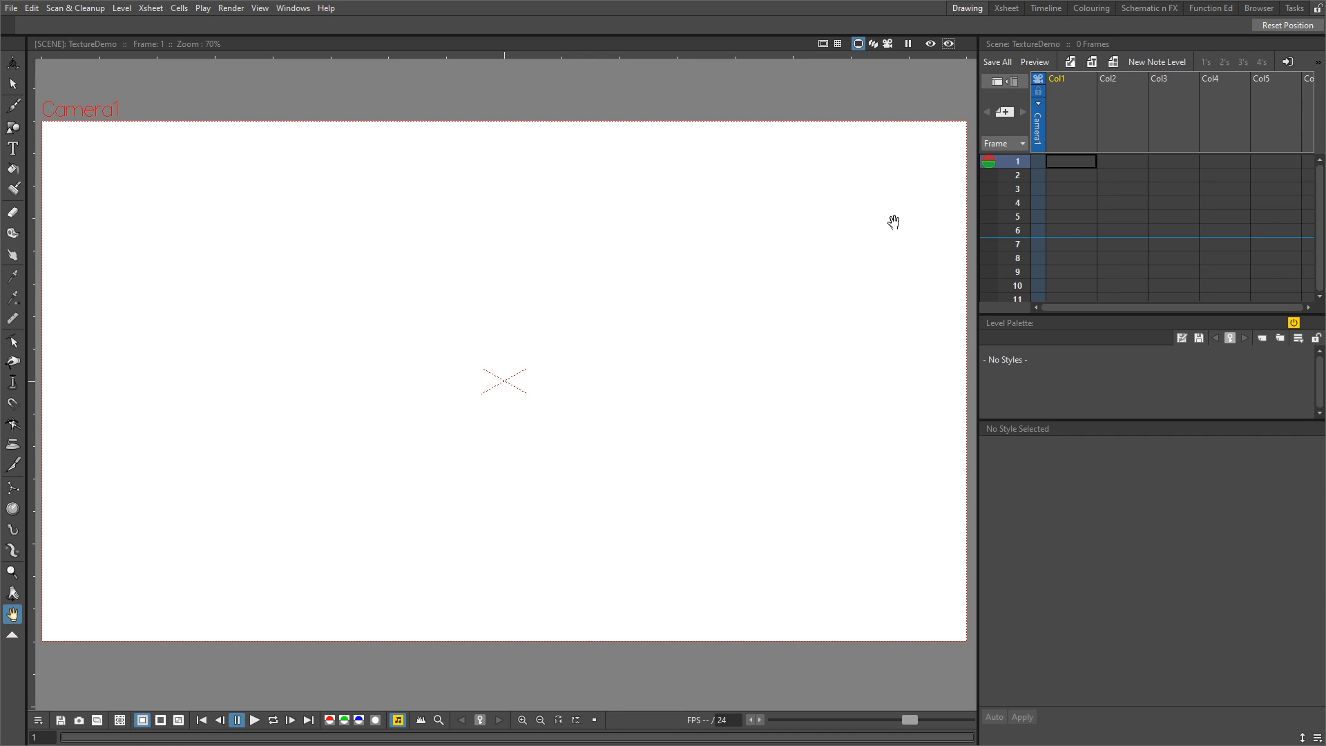
Create a Toonz Vector level named A and draw a tall rectangle in the upper-left part of the camera area.
click(1071, 61)
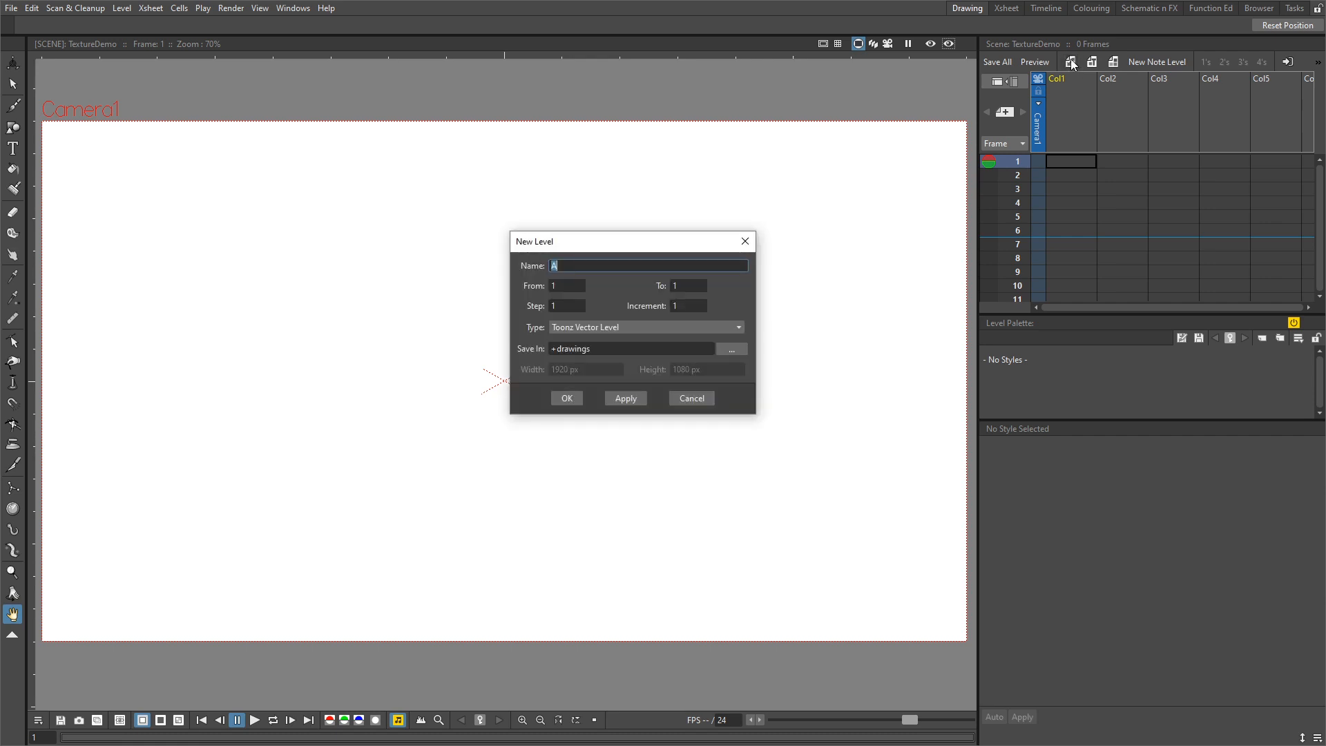
click(567, 397)
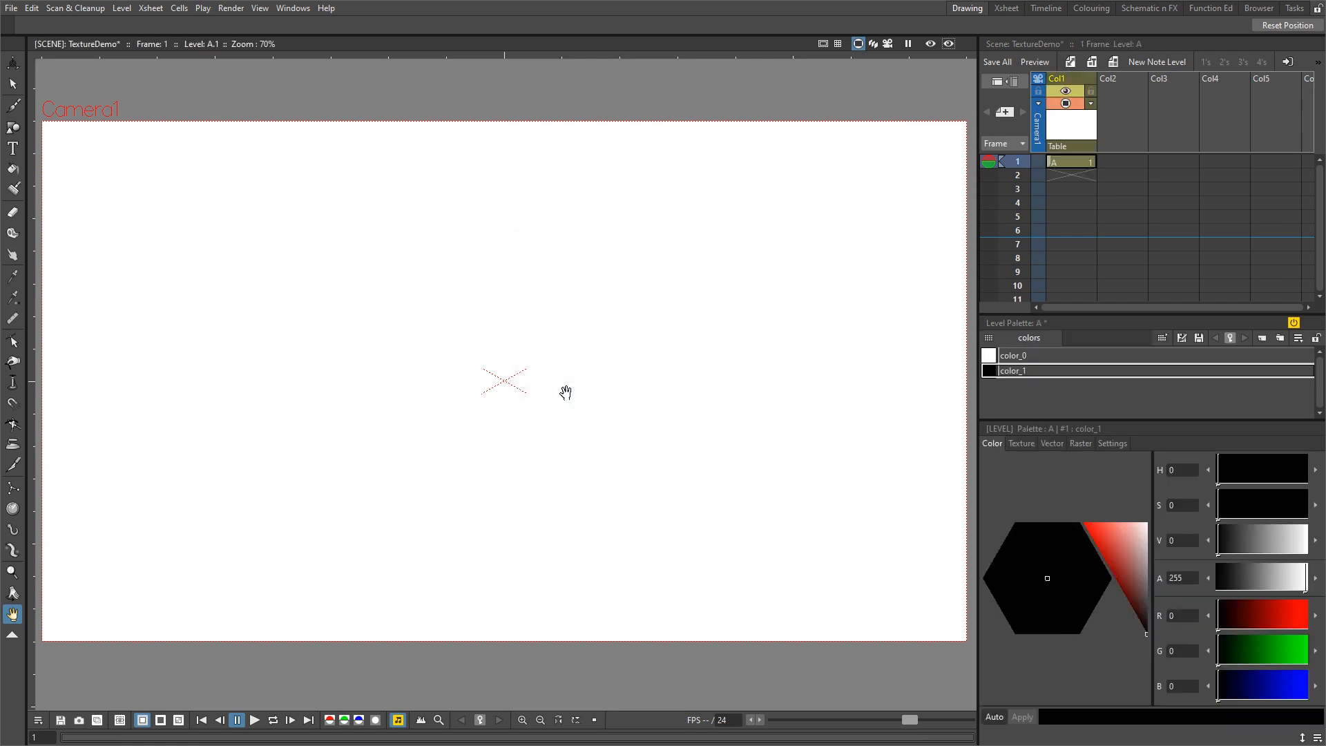
click(1021, 443)
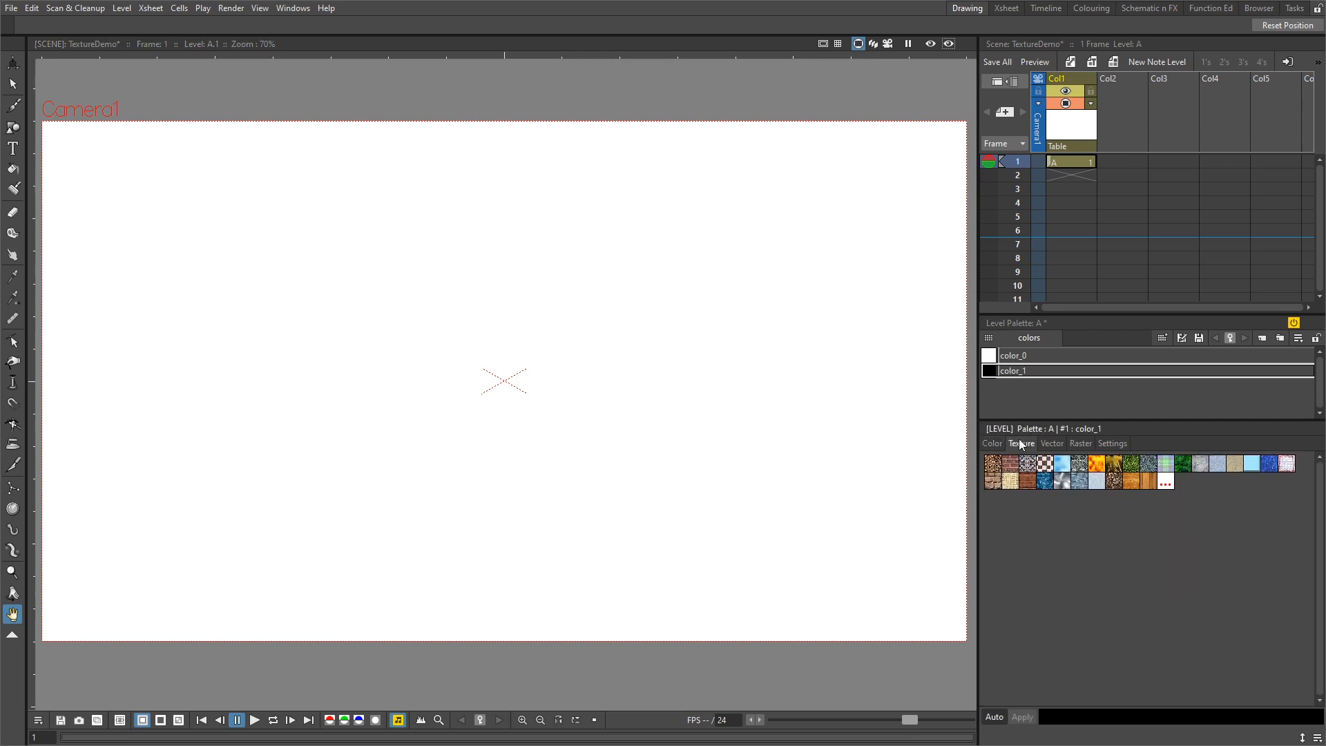
click(13, 127)
drag(123, 231, 263, 408)
Add a palette style with the brickwork.bmp texture, fill the rectangle with it and open the texture's settings.
click(1264, 338)
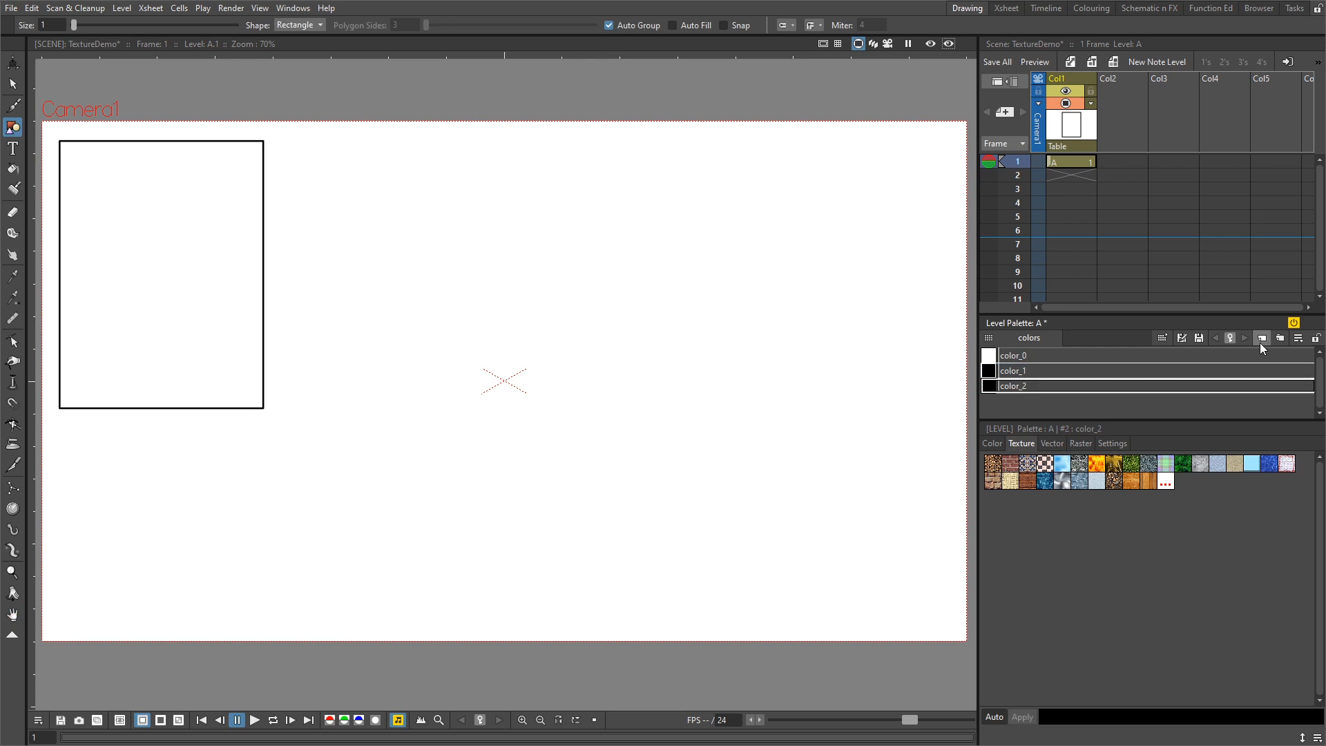
click(1017, 386)
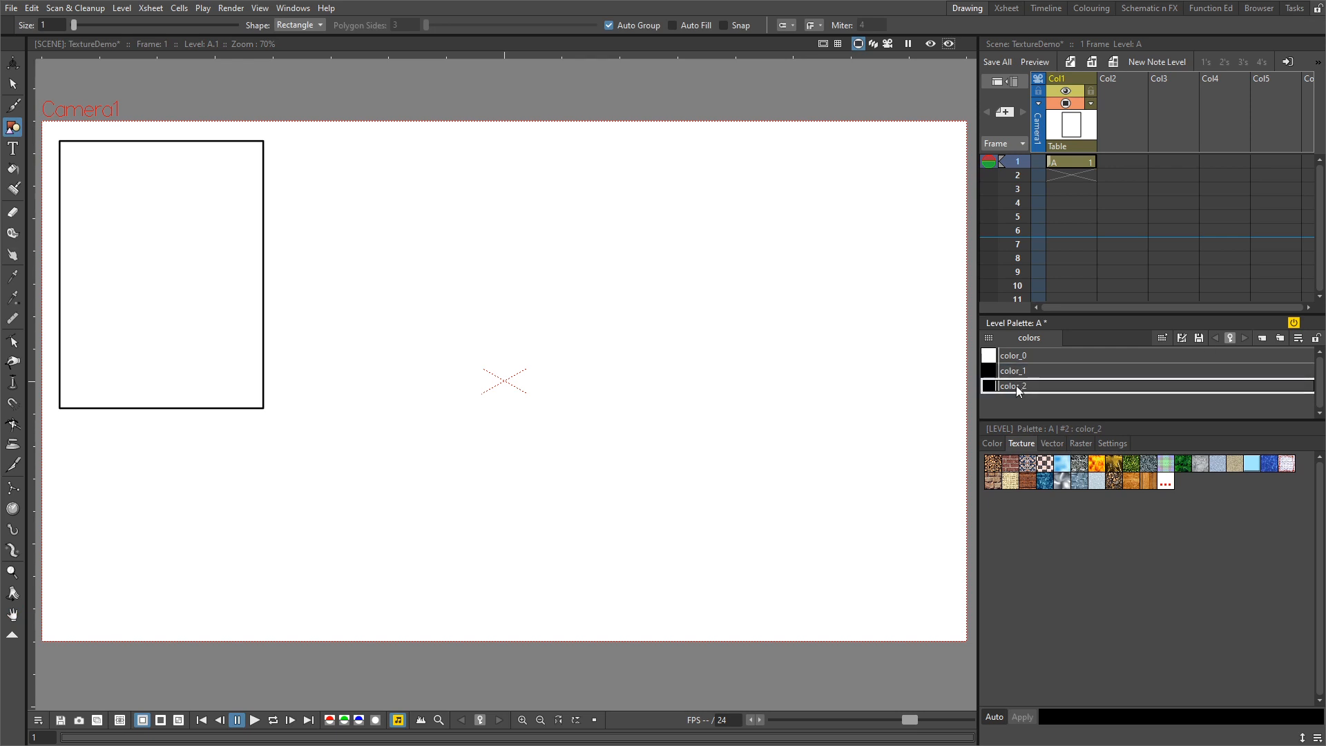
click(1011, 464)
click(13, 169)
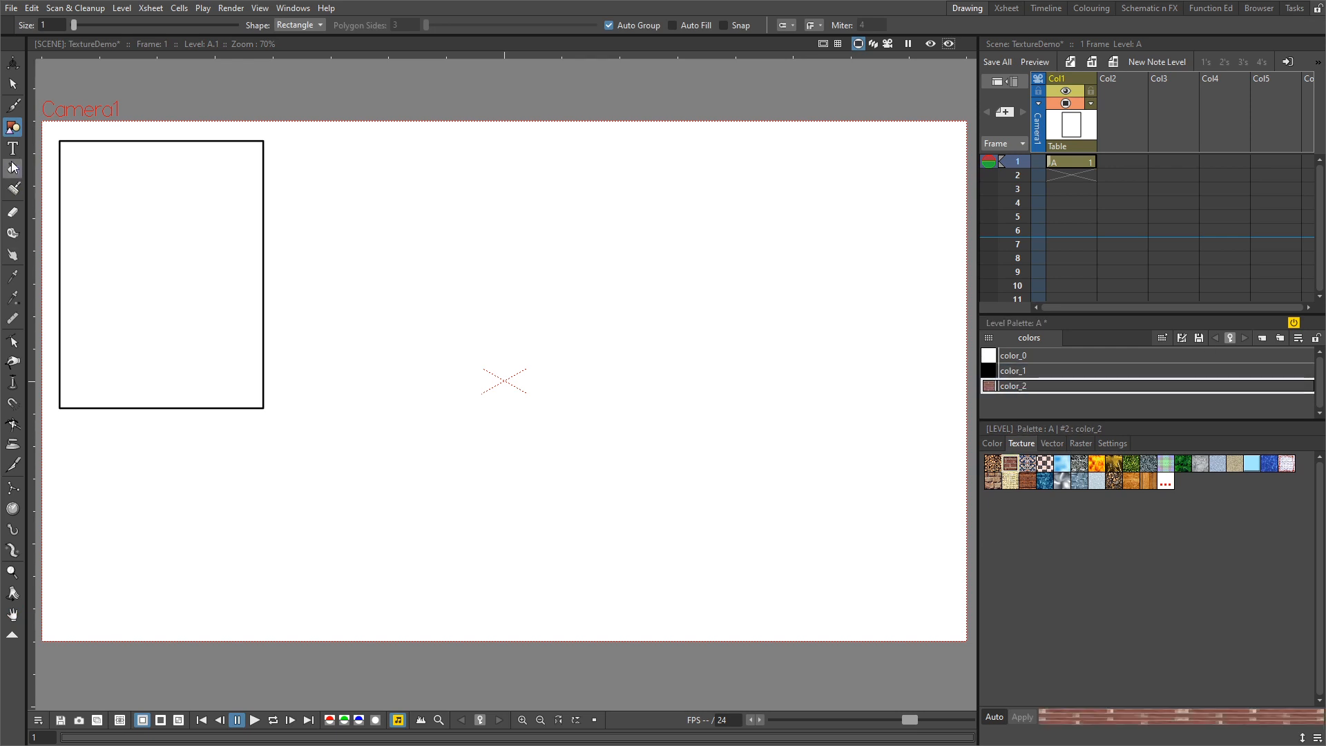
click(152, 237)
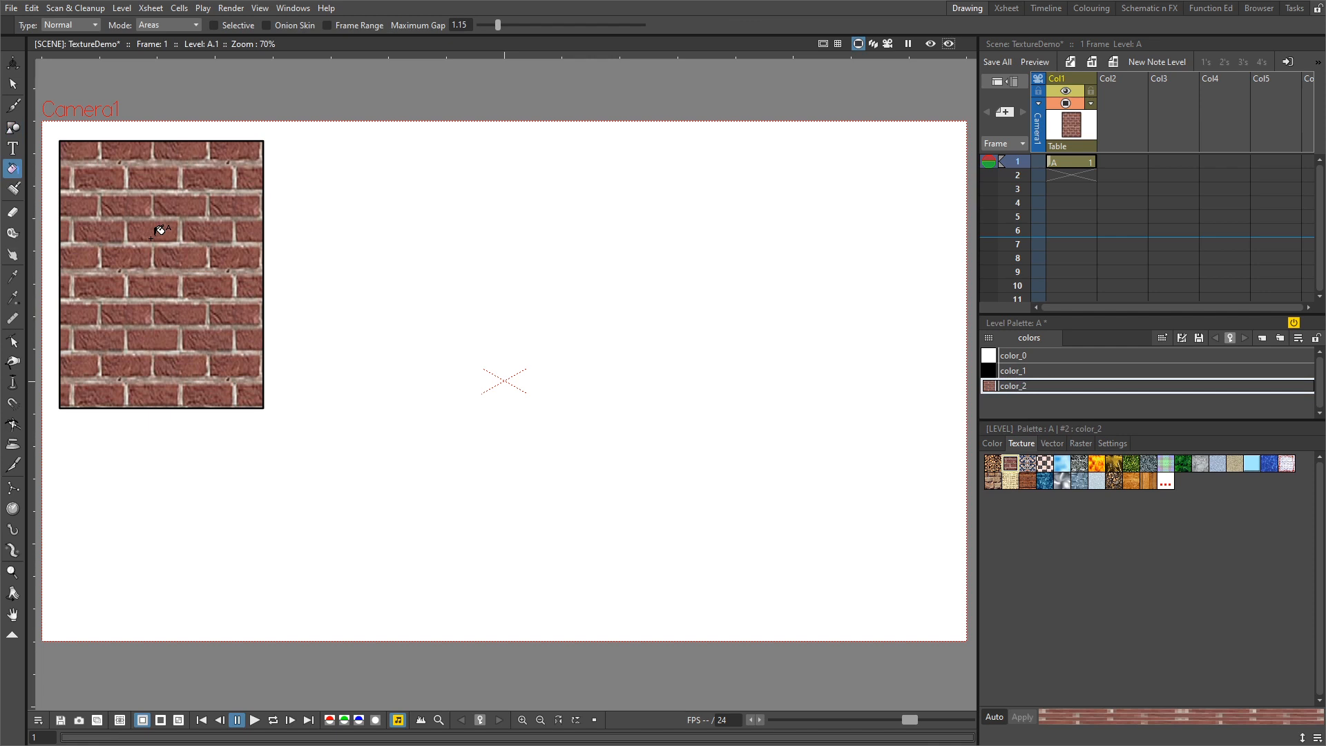
click(1113, 443)
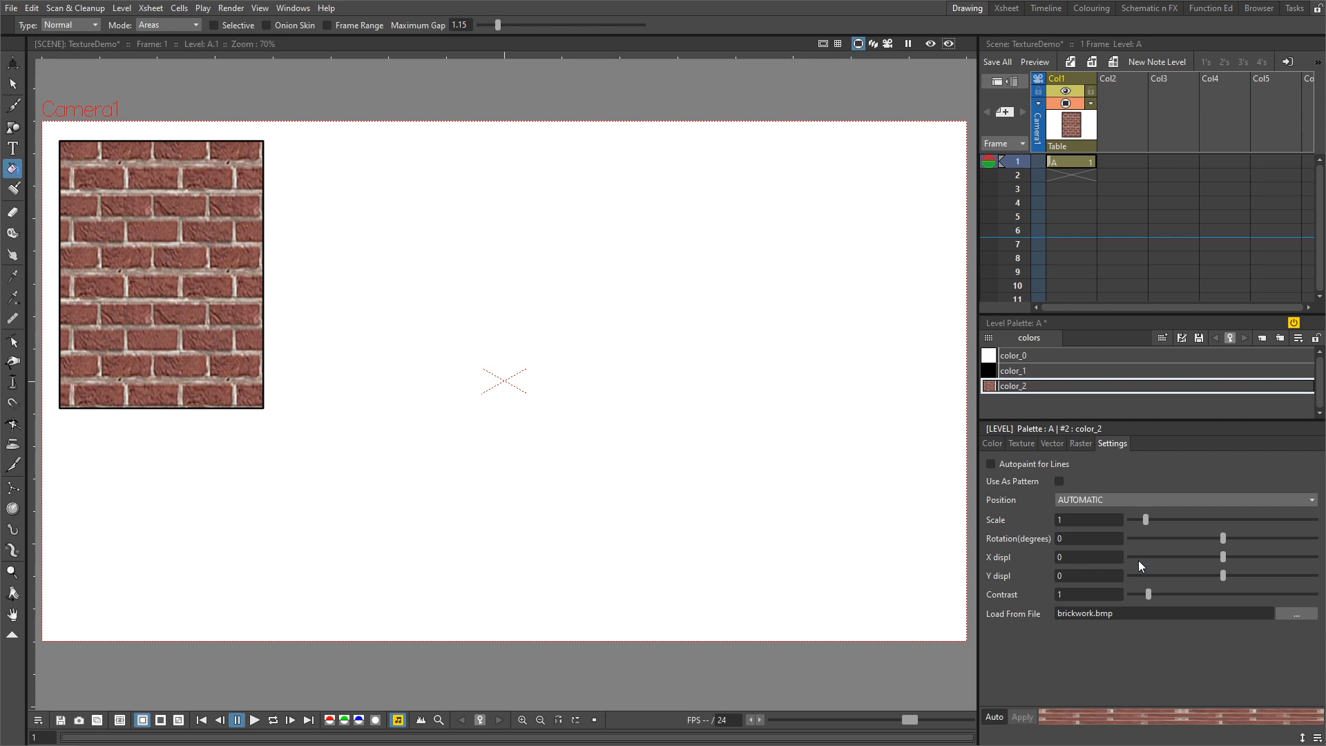
Create a Toonz Vector level named B in column 2 and draw a second tall rectangle beside the brick one.
key(s)
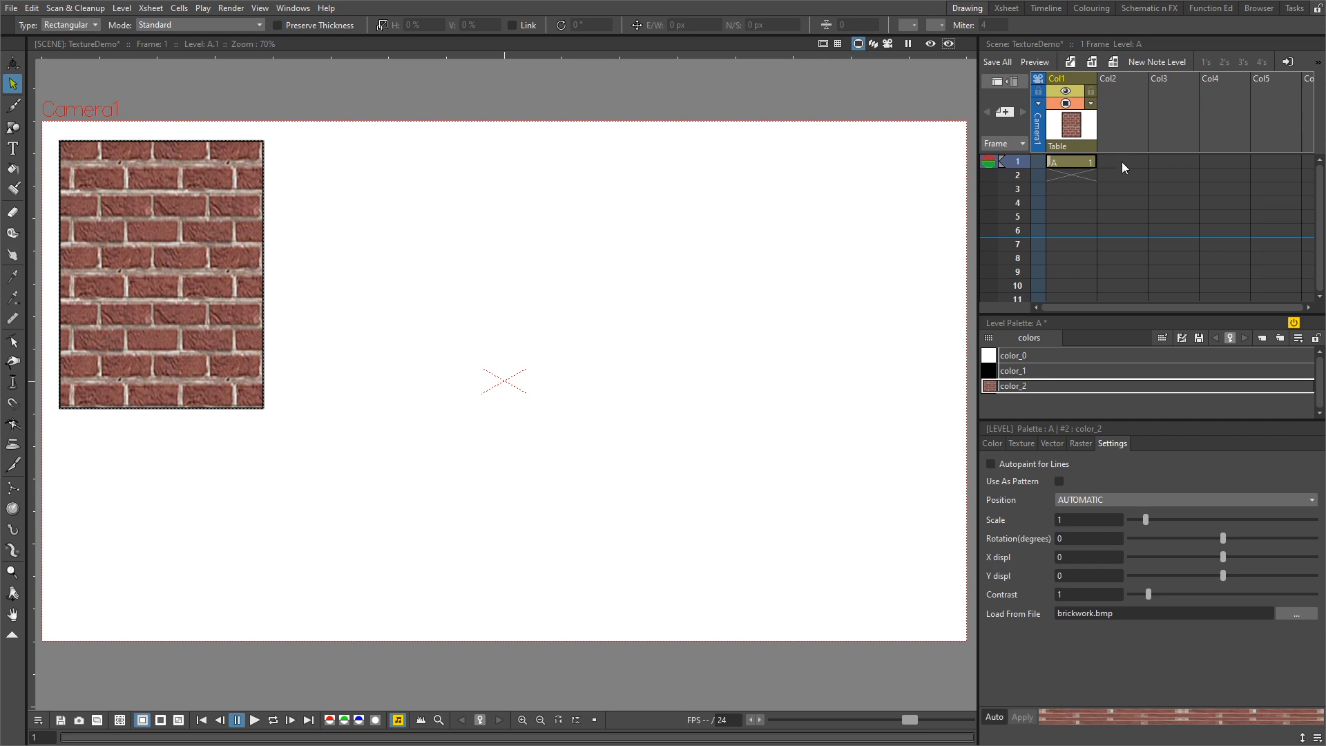
click(1071, 62)
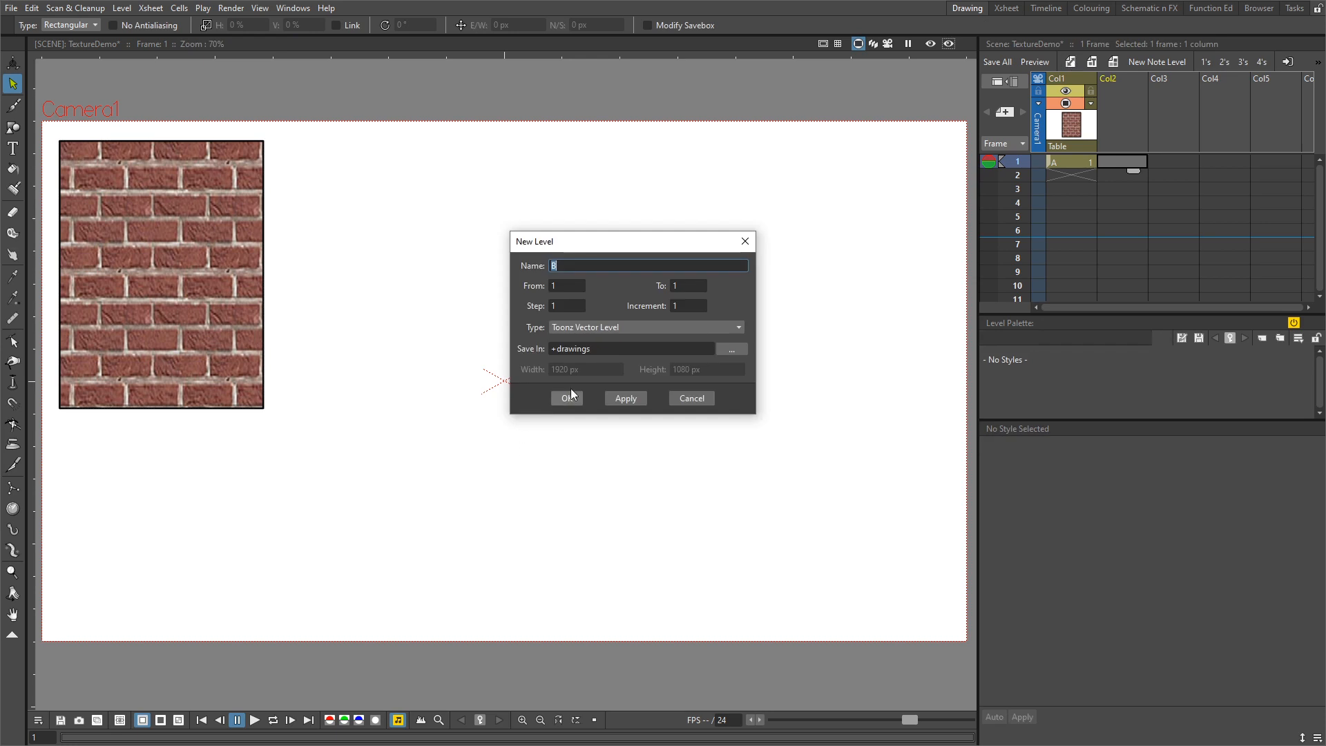
click(570, 394)
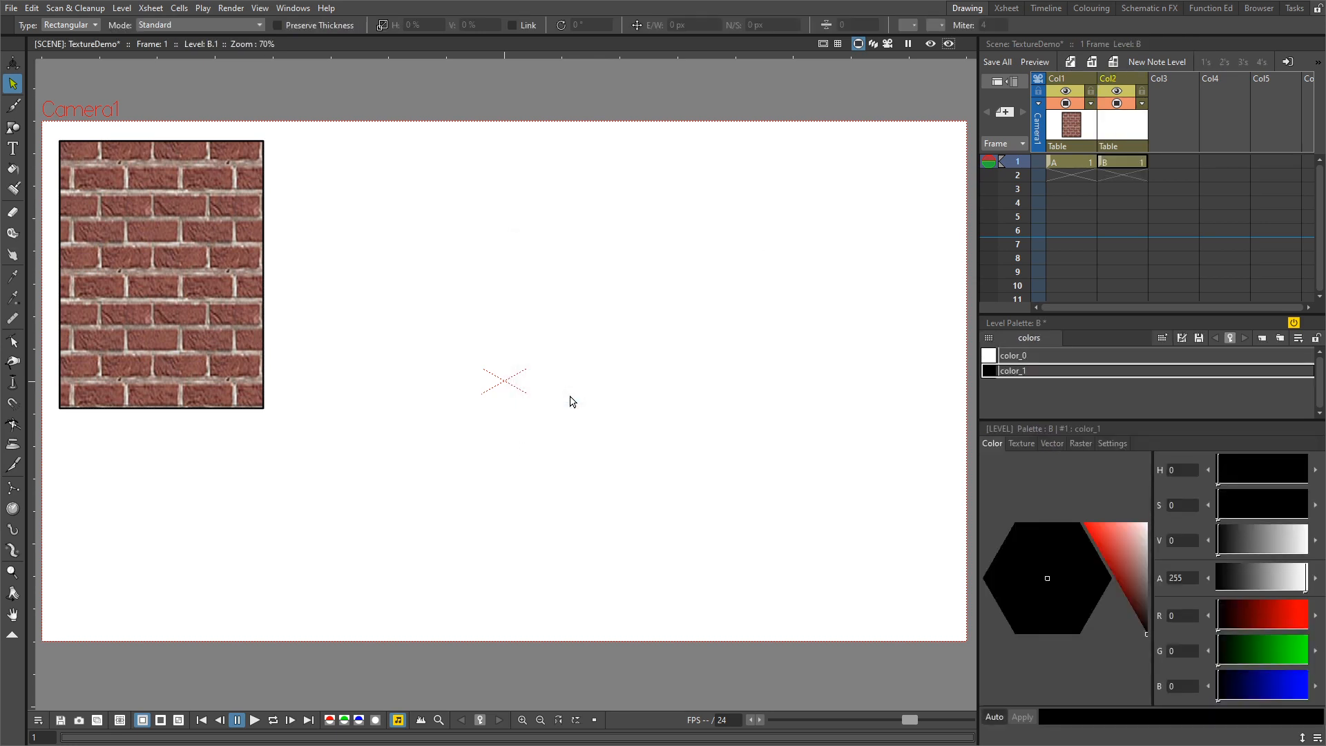
click(12, 127)
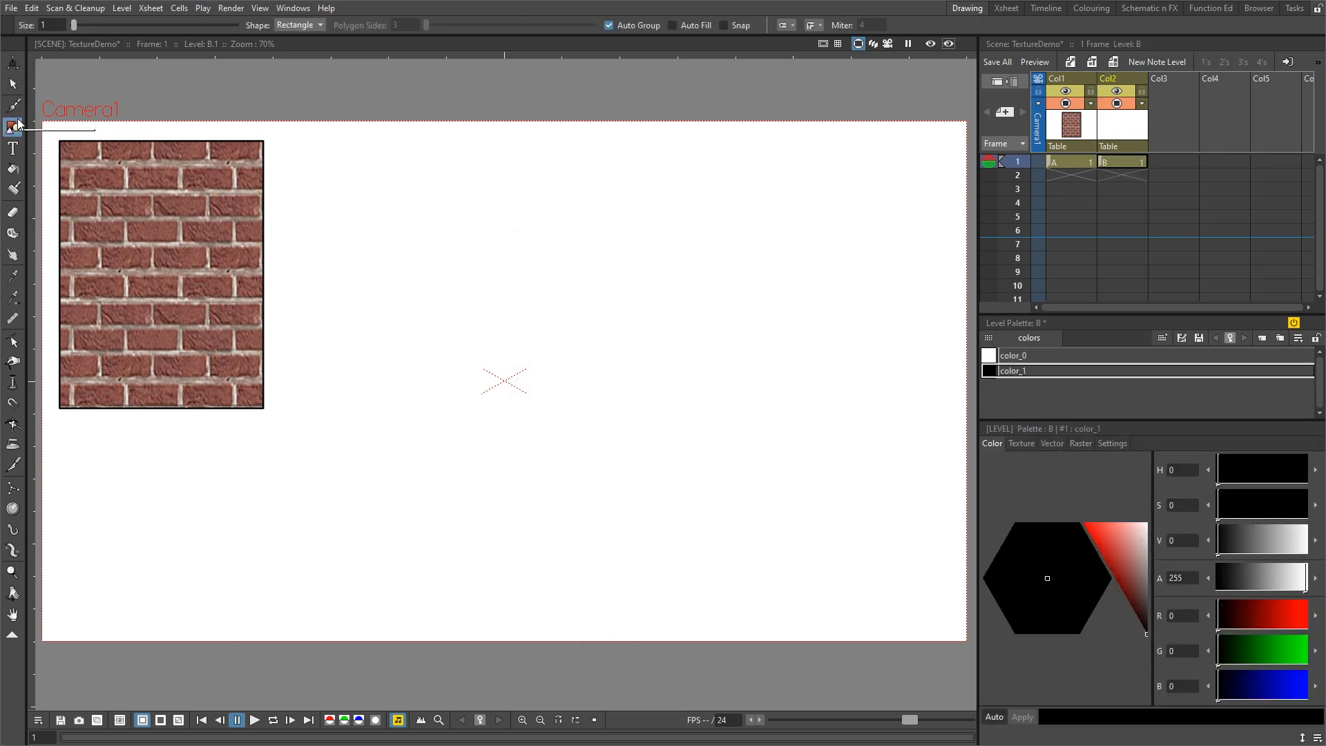
drag(333, 142, 550, 415)
Add a style with the brickwork texture to level B's palette and fill the second rectangle with it.
click(1263, 338)
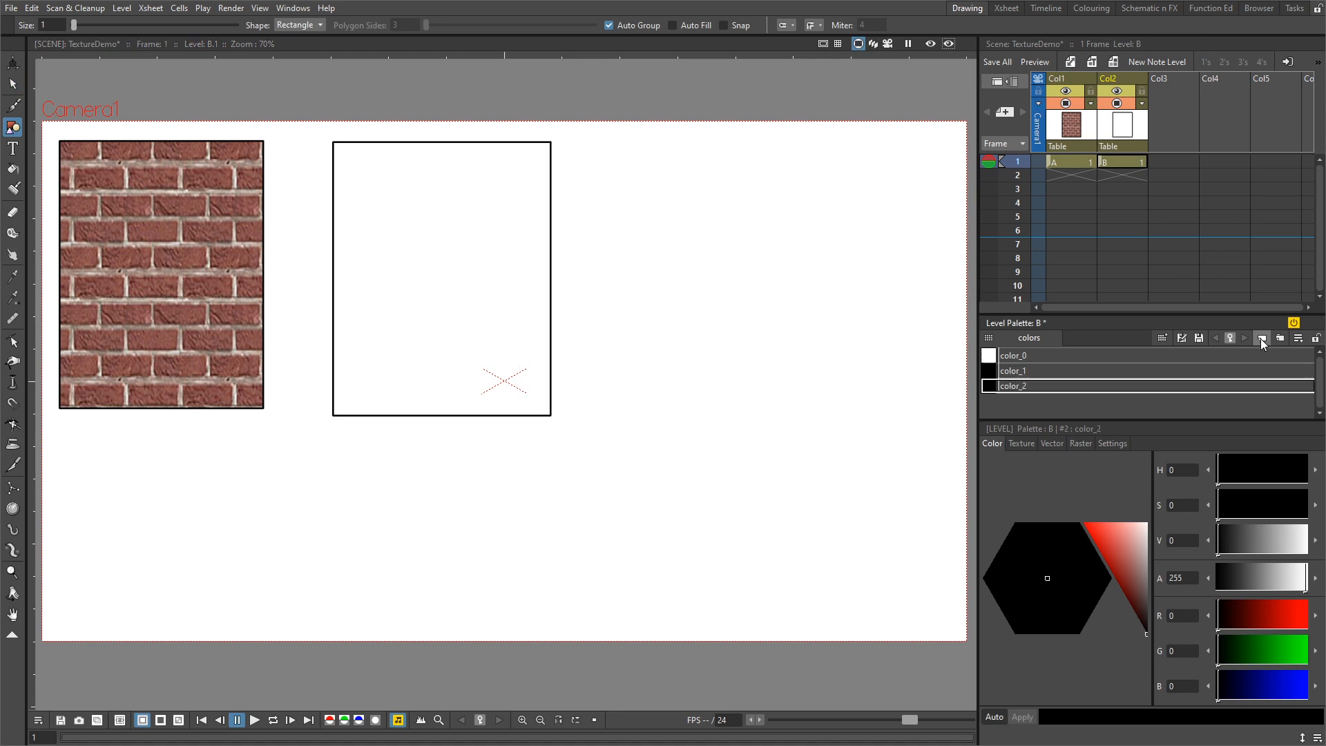
click(1022, 444)
click(1011, 464)
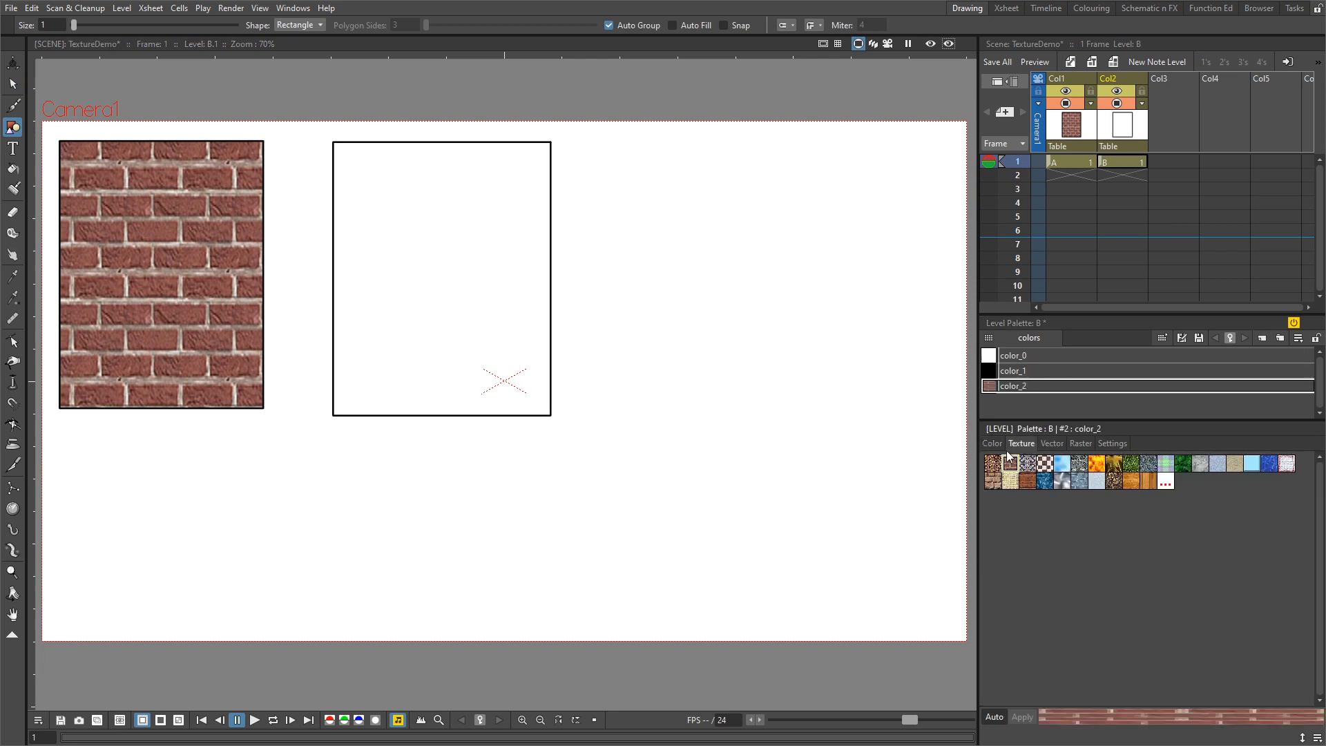
click(12, 169)
click(425, 239)
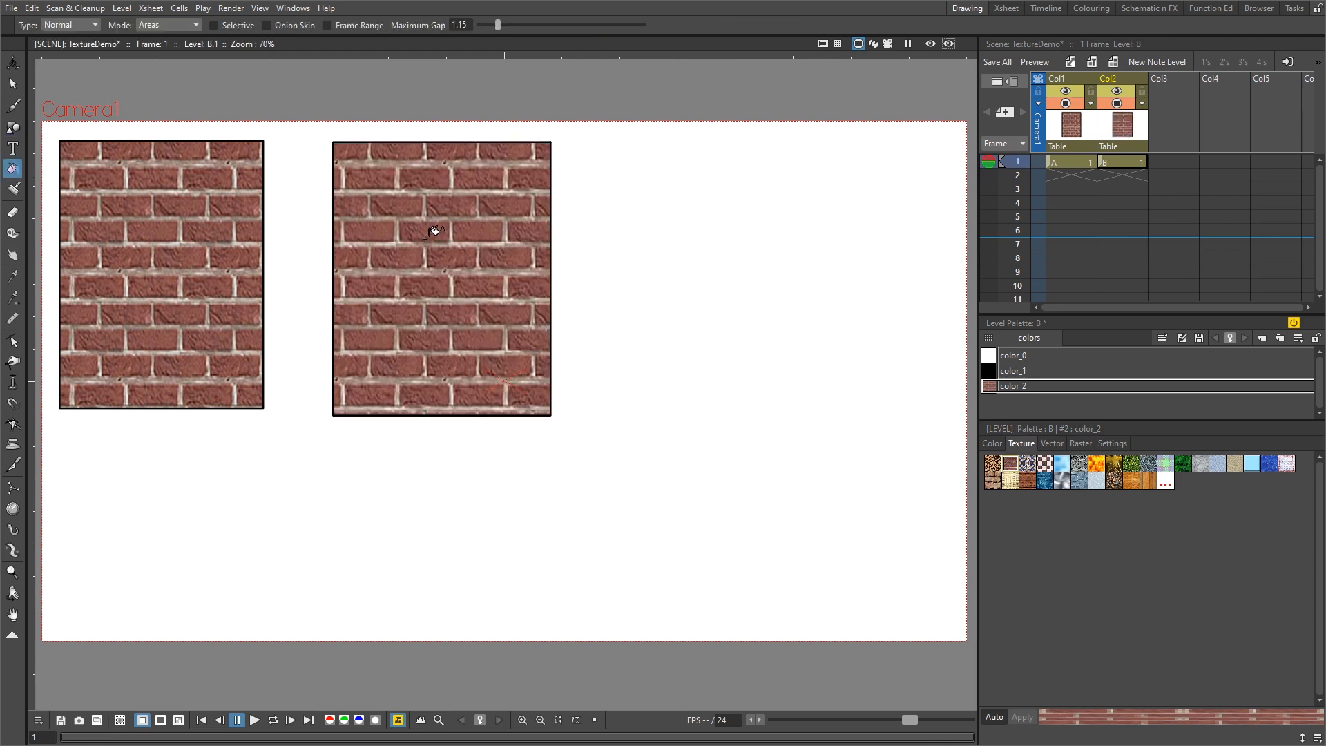
Show all transform handles of the Animate tool and scale column 2 uniformly down to about 34.5%.
click(13, 64)
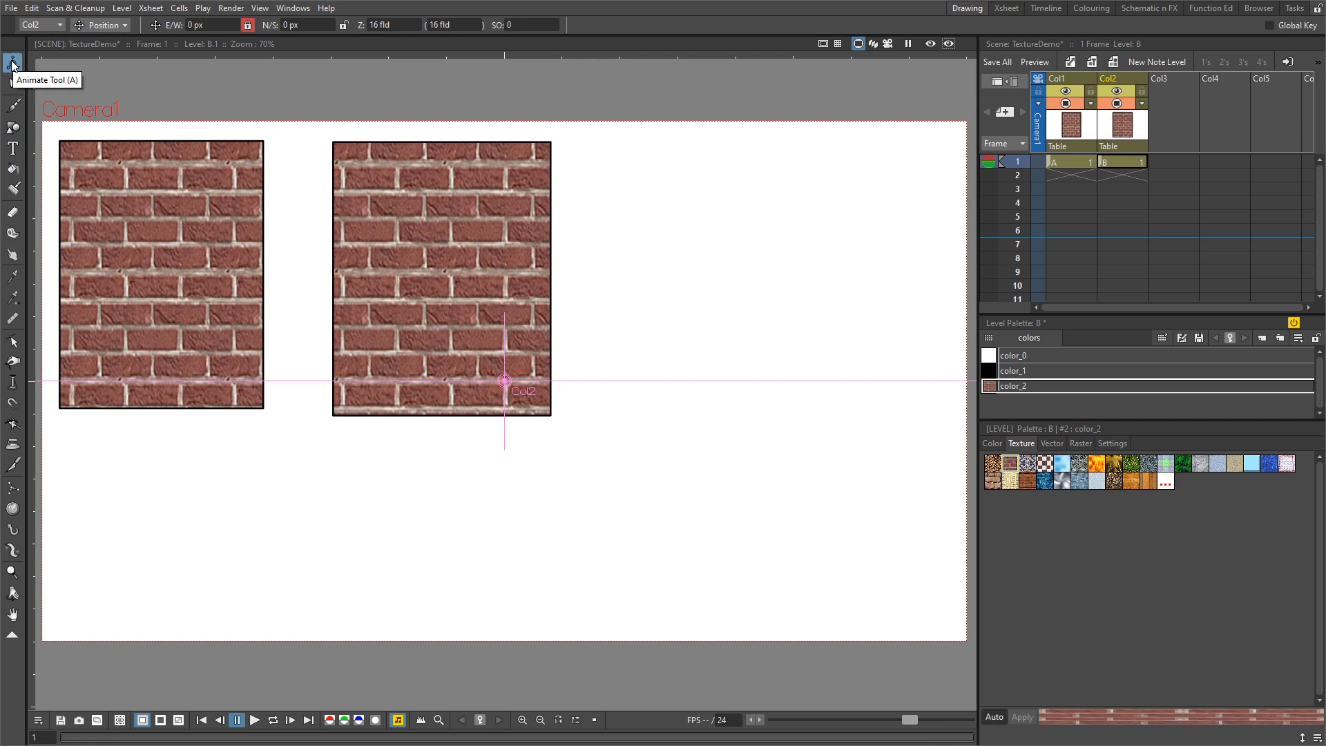
click(100, 25)
click(104, 113)
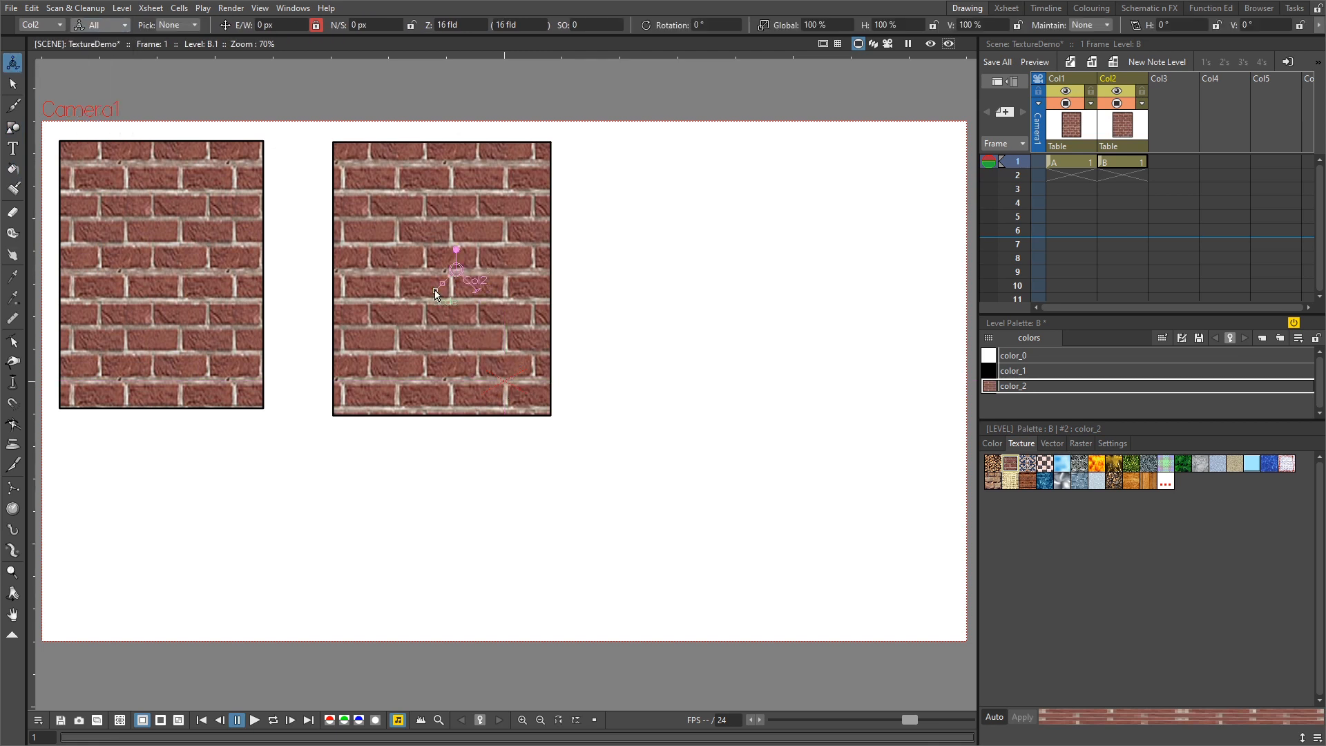
drag(434, 290, 450, 276)
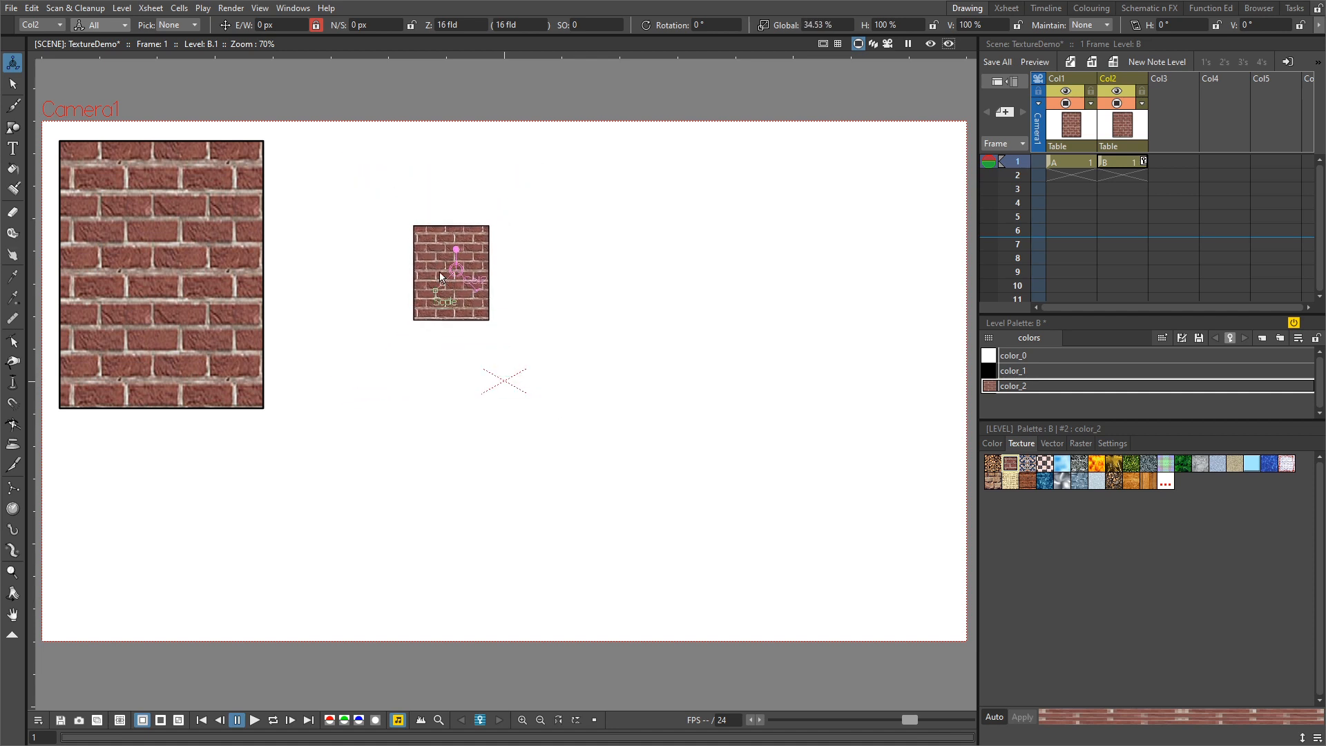
Stretch the scaled-down brick rectangle vertically and horizontally with the Selection tool to roughly its original size, leaving it deselected.
click(14, 85)
drag(384, 207, 545, 379)
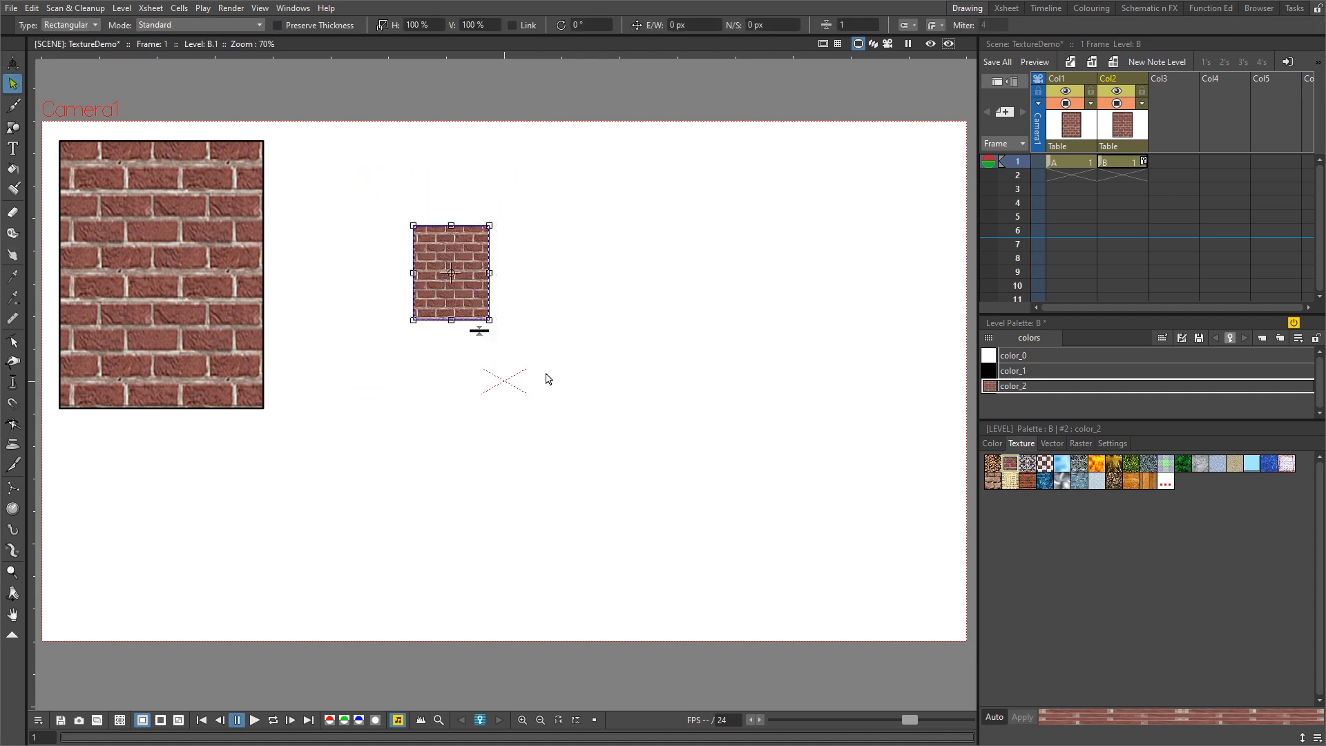
drag(451, 320, 451, 422)
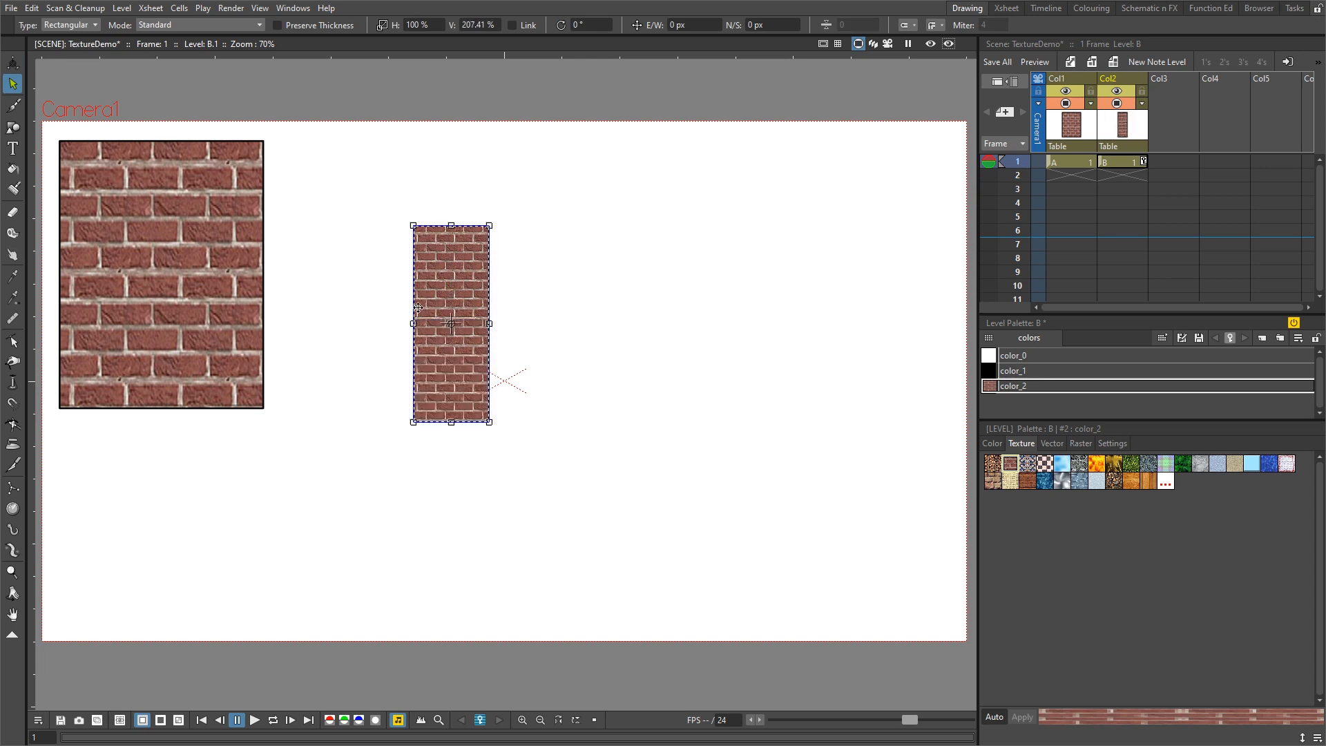
drag(418, 308, 310, 311)
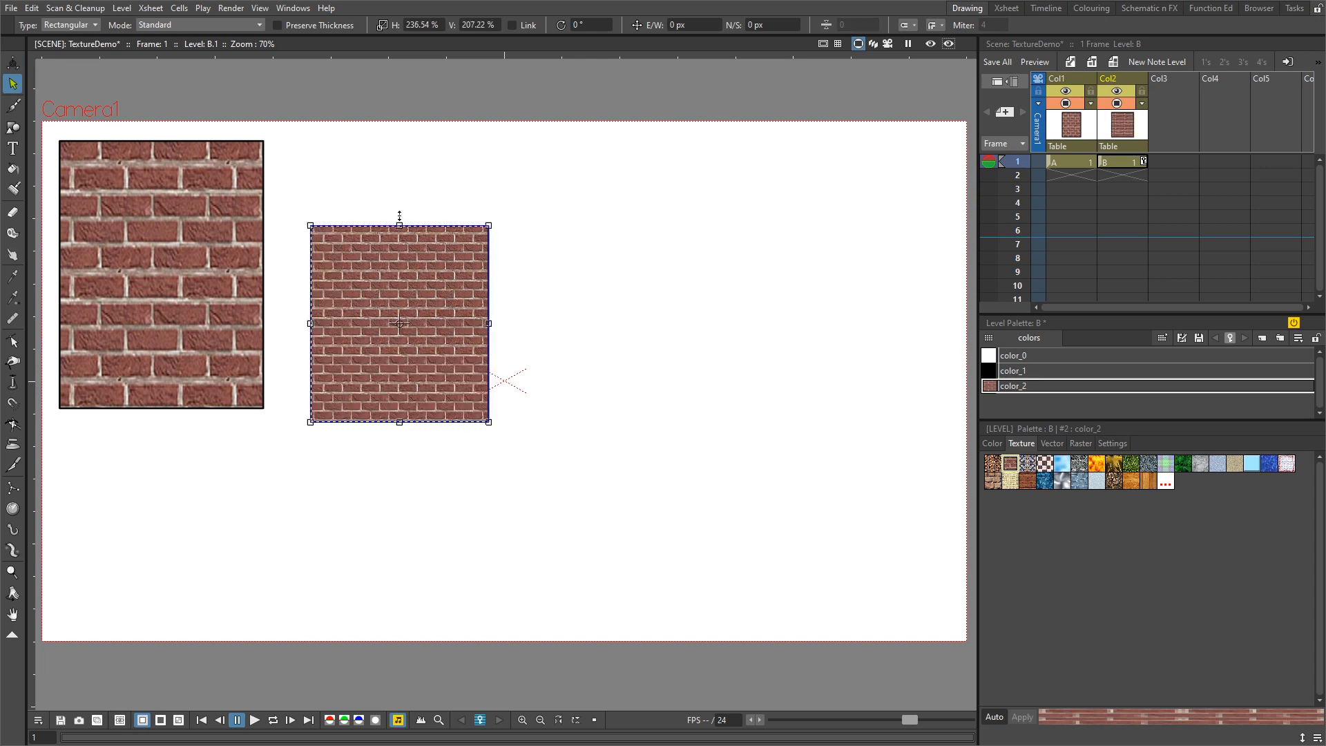
drag(399, 216, 399, 138)
drag(489, 280, 542, 282)
click(687, 355)
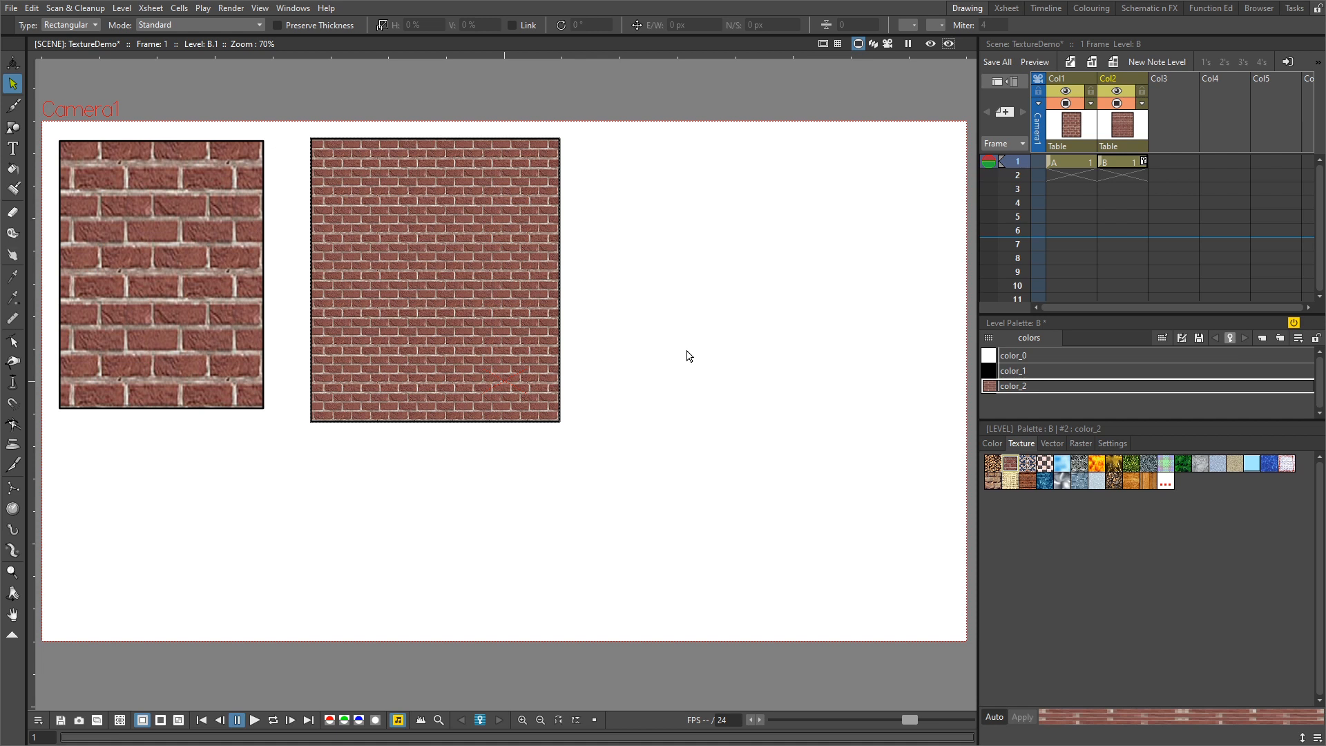
Hide columns 1 and 2 and create a Toonz Raster level named C, 1920 by 1080 px, in column 3.
click(1066, 102)
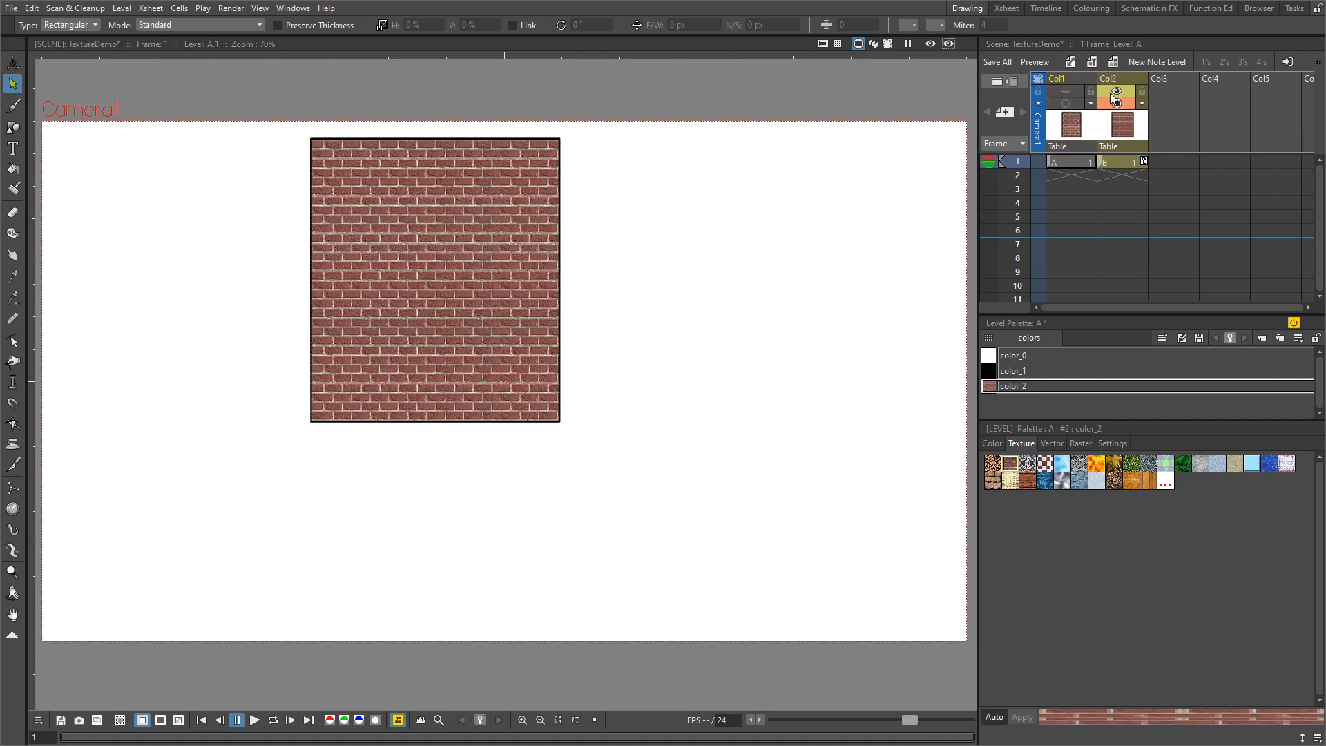
click(1117, 103)
click(1166, 163)
click(1092, 60)
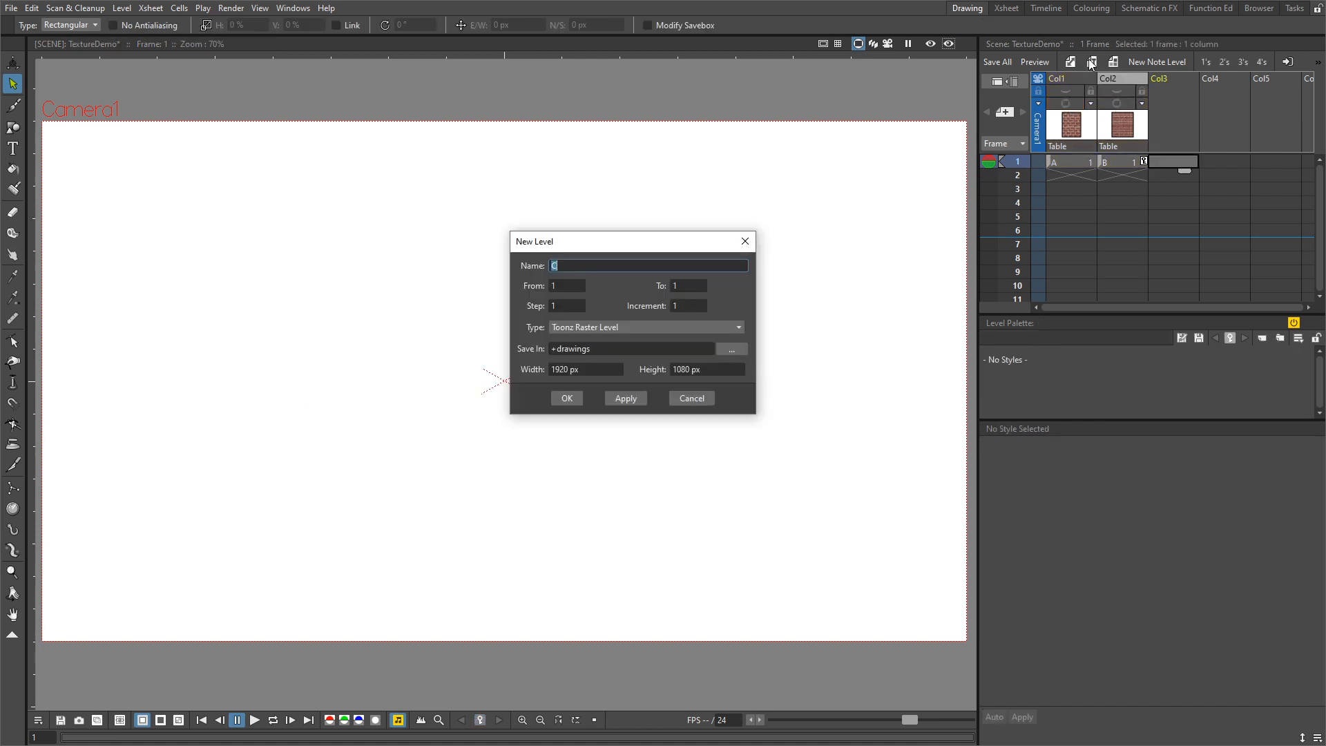
click(566, 399)
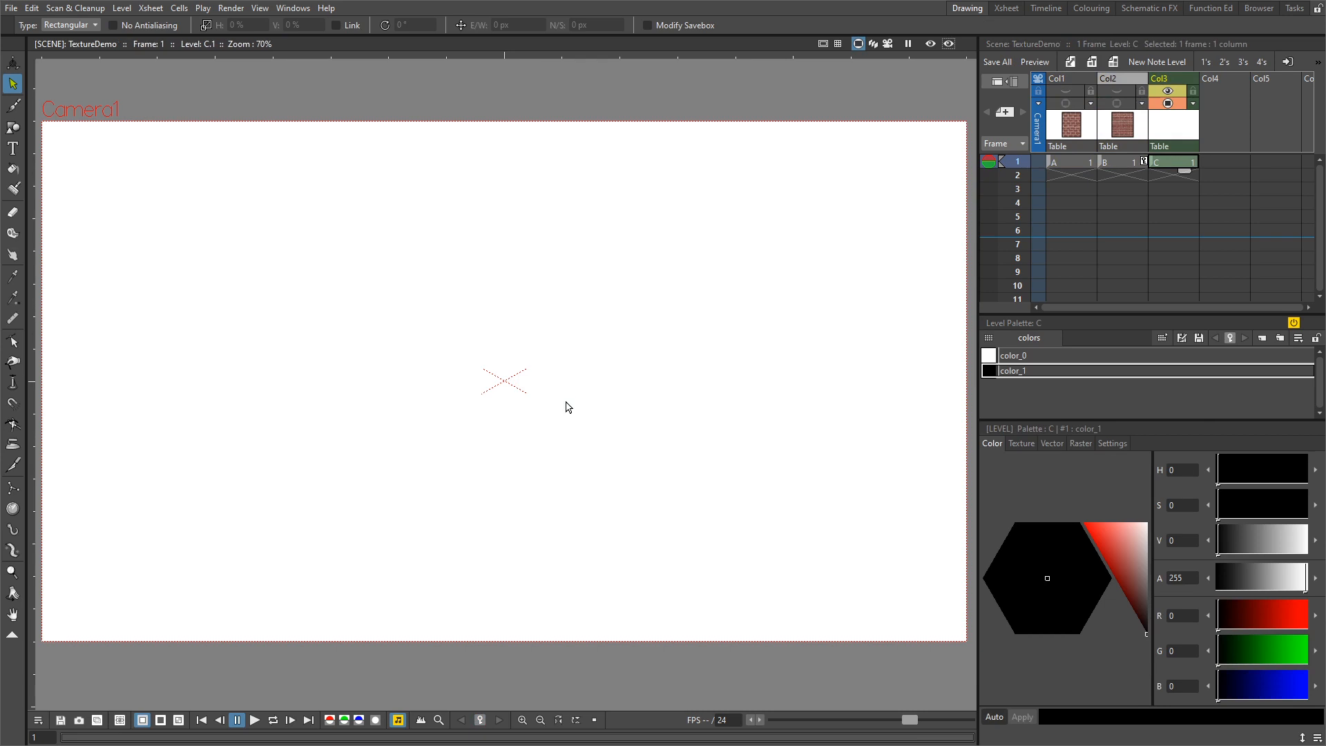
Draw a tall rectangle on raster level C and fill it with a new palette style using the brickwork.bmp texture.
click(13, 127)
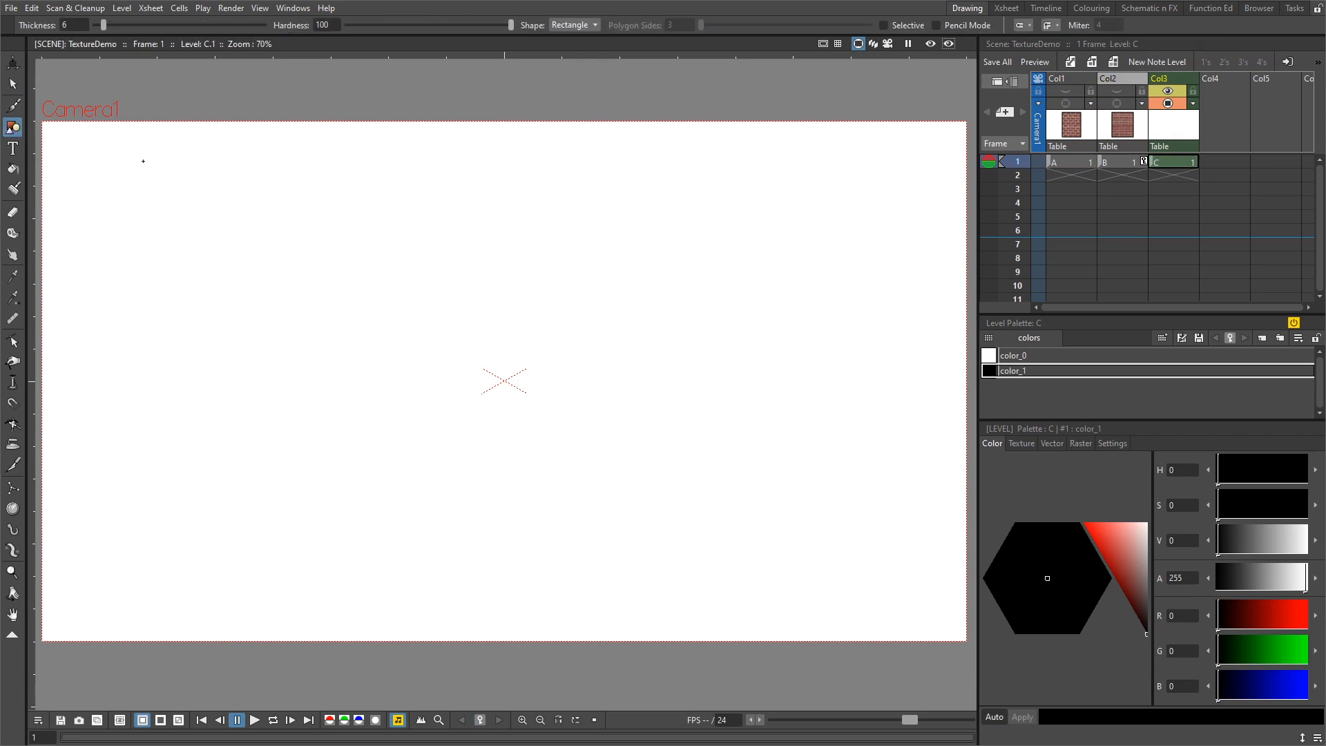
drag(110, 154, 321, 421)
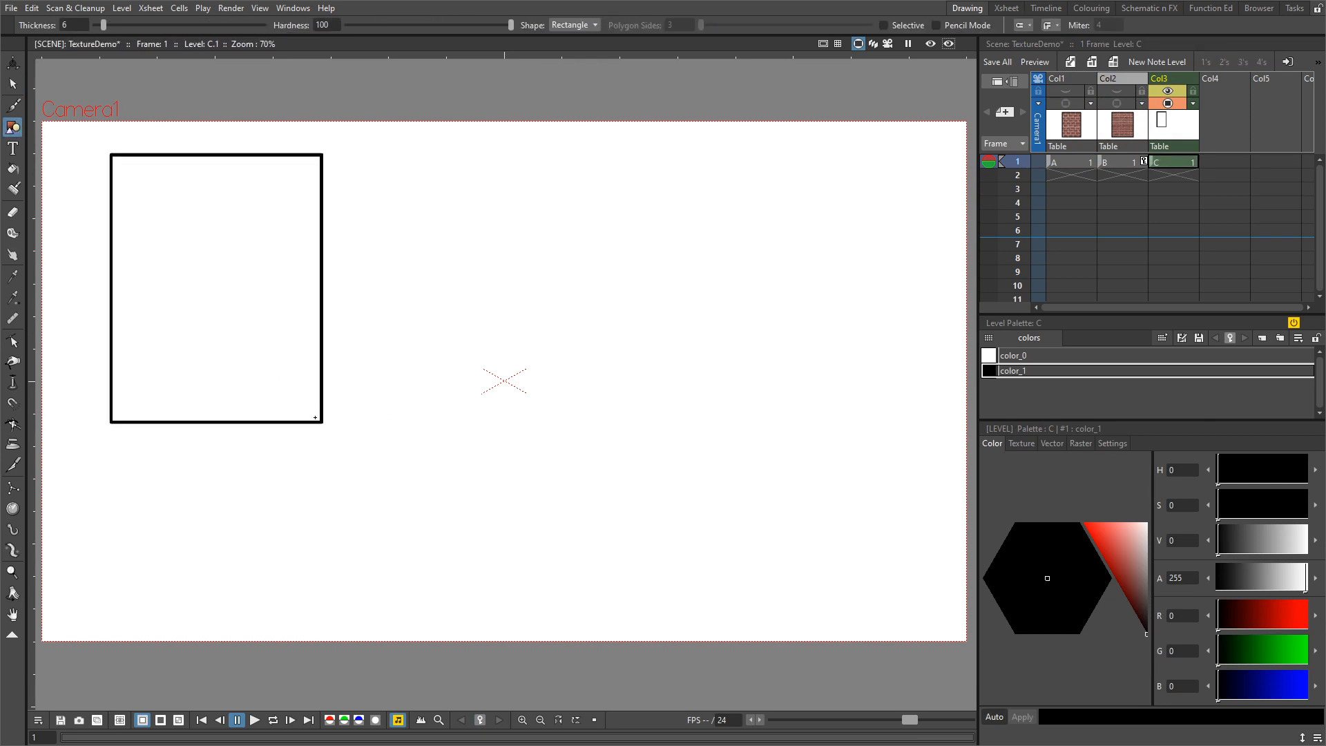
click(1280, 338)
click(1029, 446)
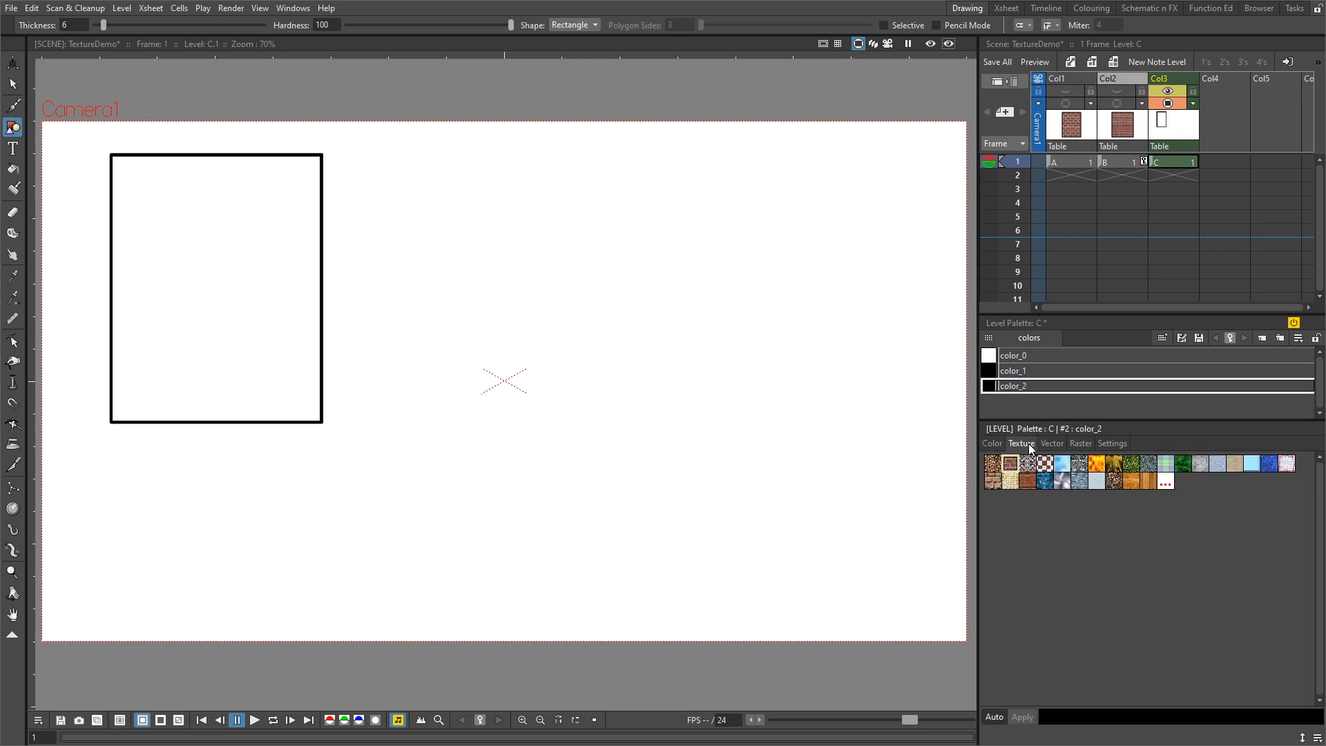
click(1015, 468)
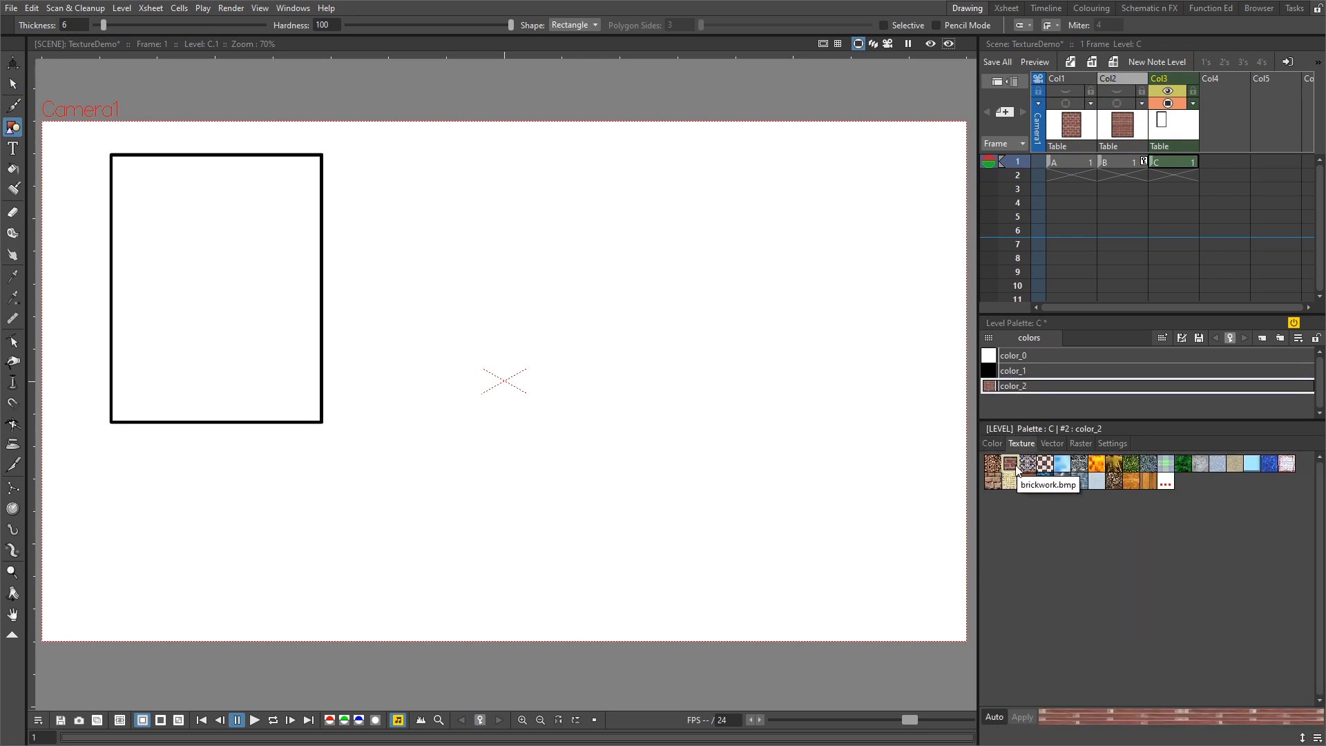
click(12, 169)
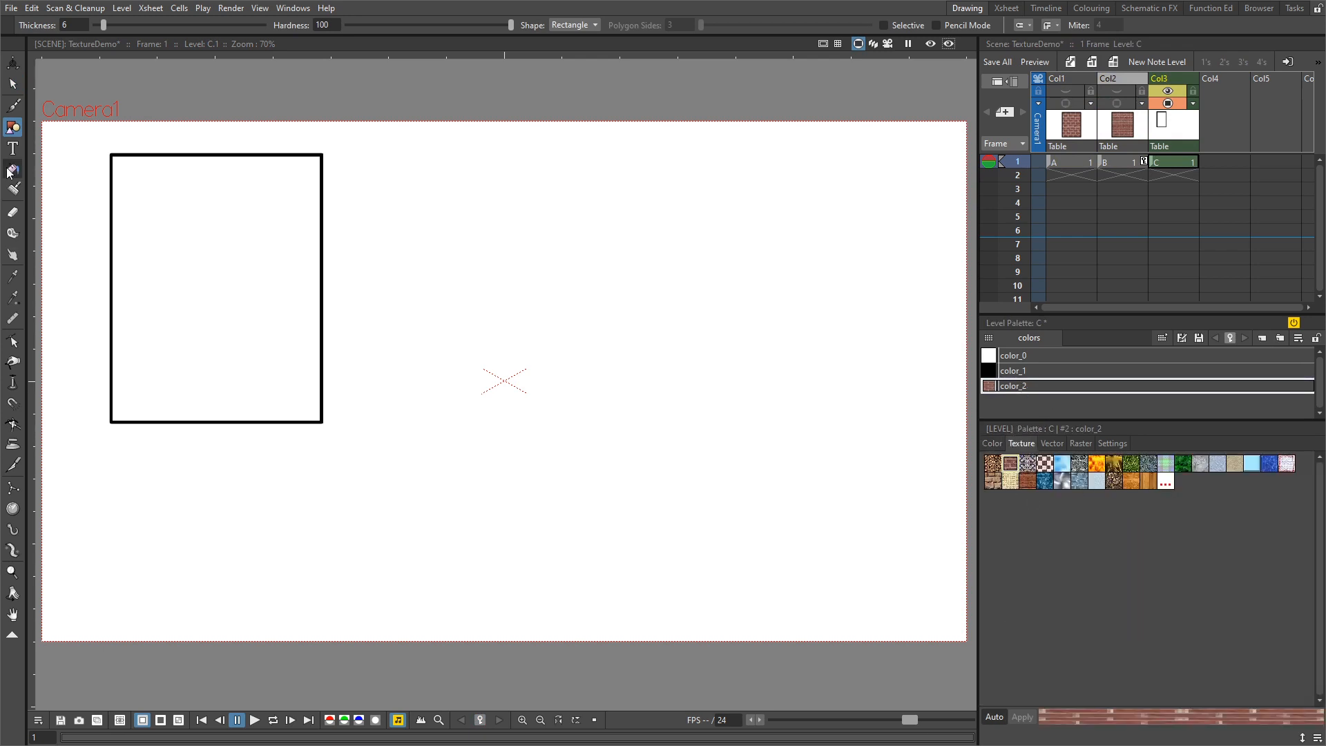
click(243, 287)
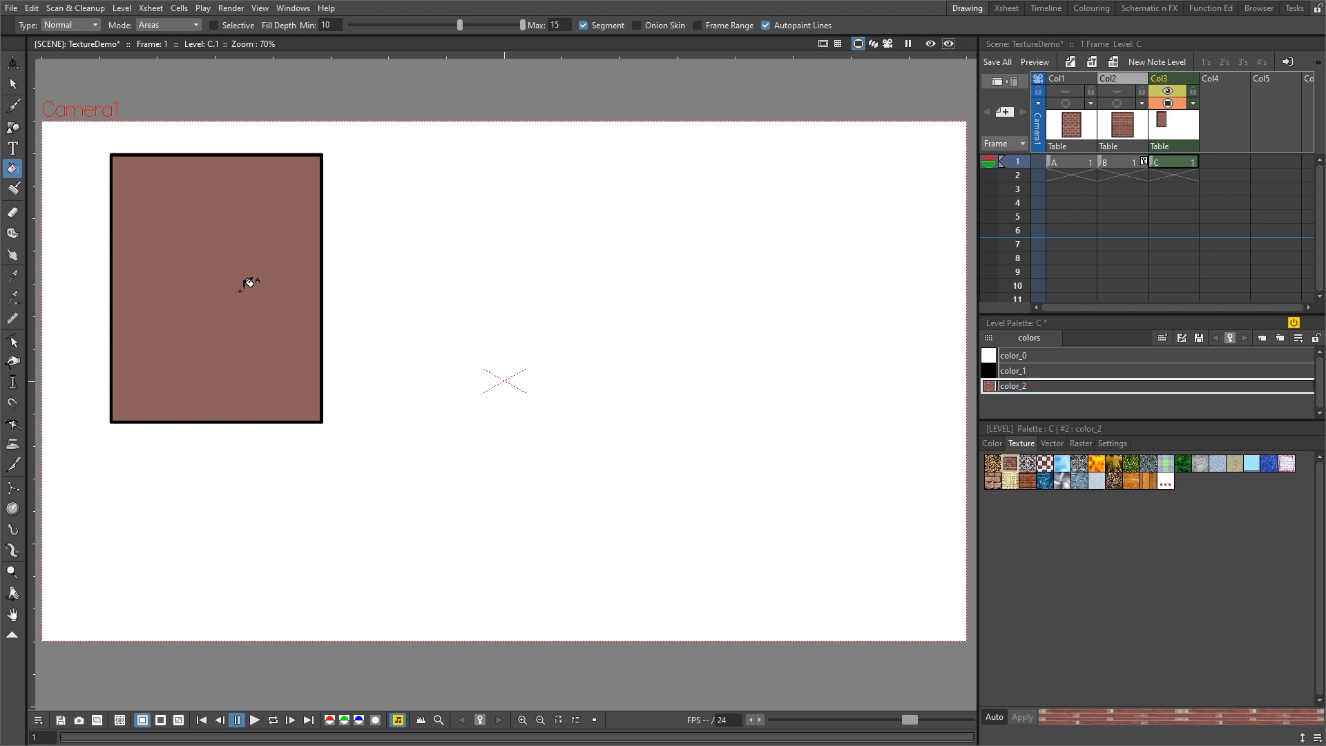
Turn on the preview and adjust the brick texture to scale 2.95, rotation 50.56 degrees and contrast 2.18.
click(930, 45)
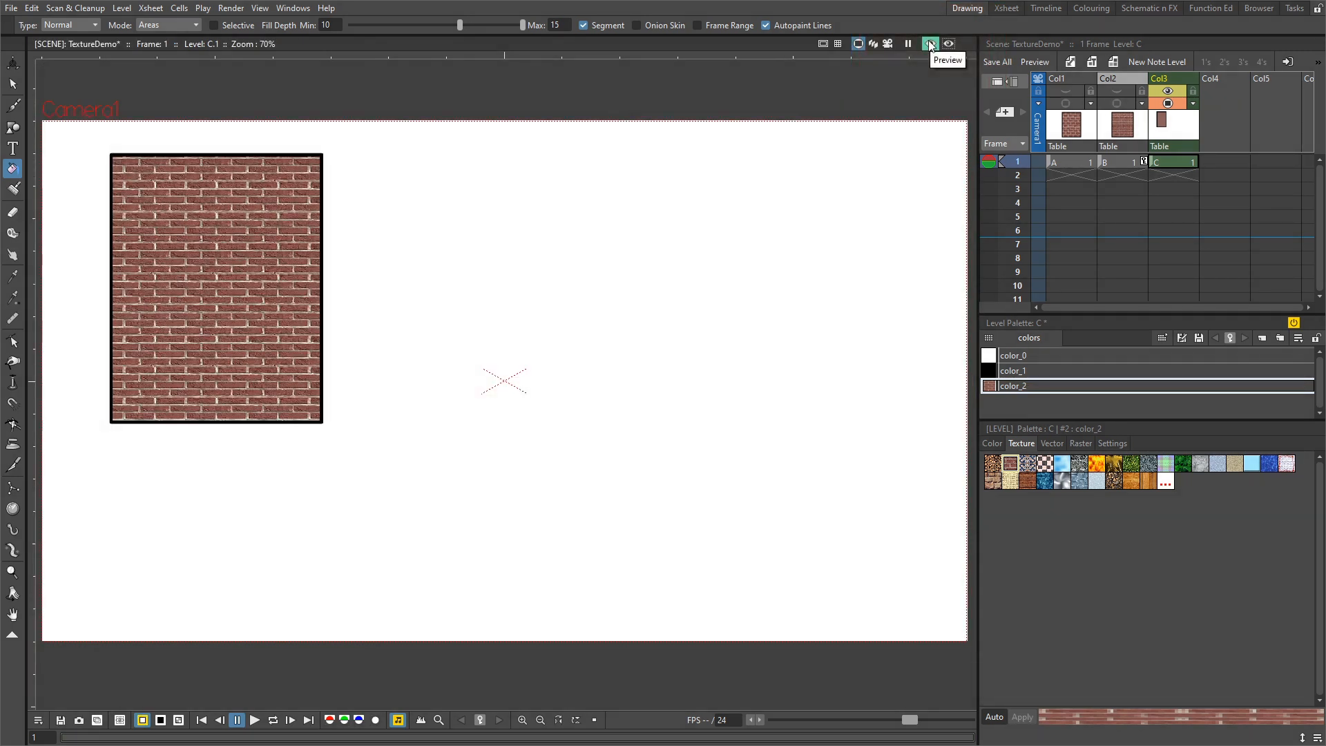
click(1115, 444)
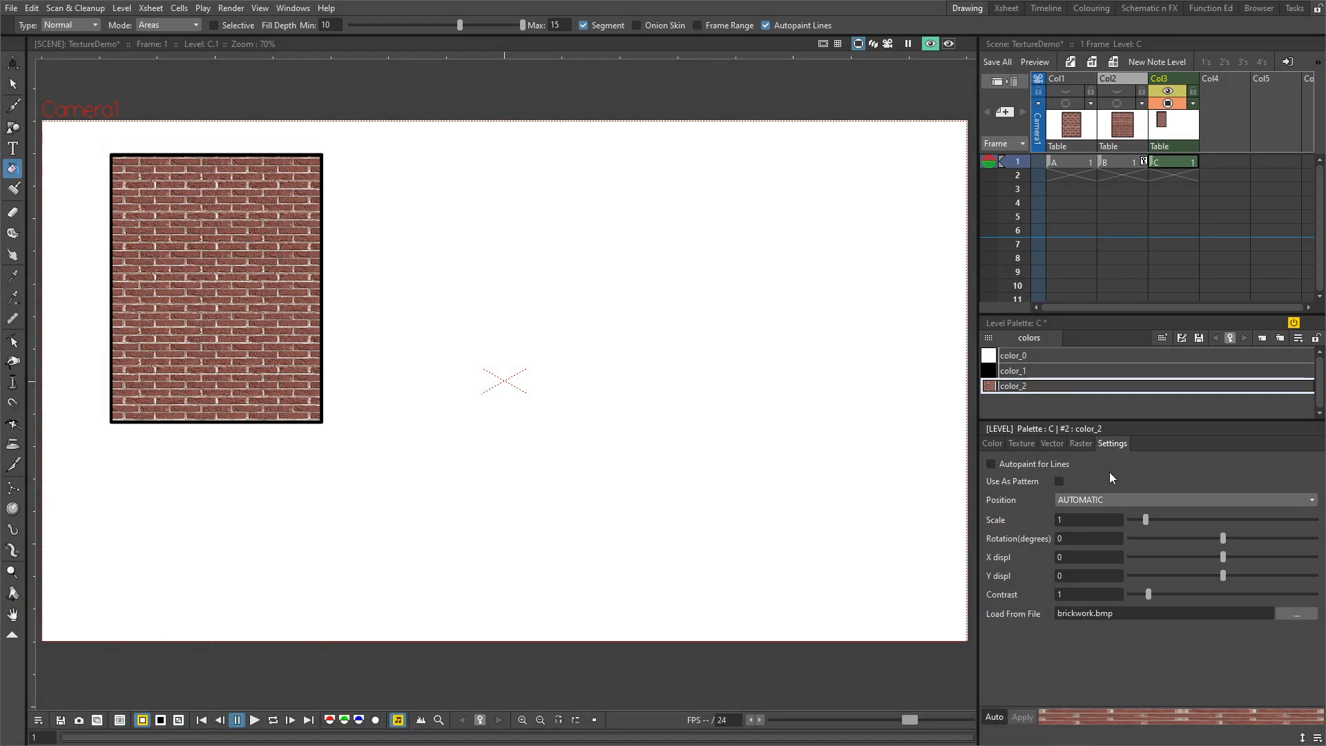
drag(1145, 519, 1245, 535)
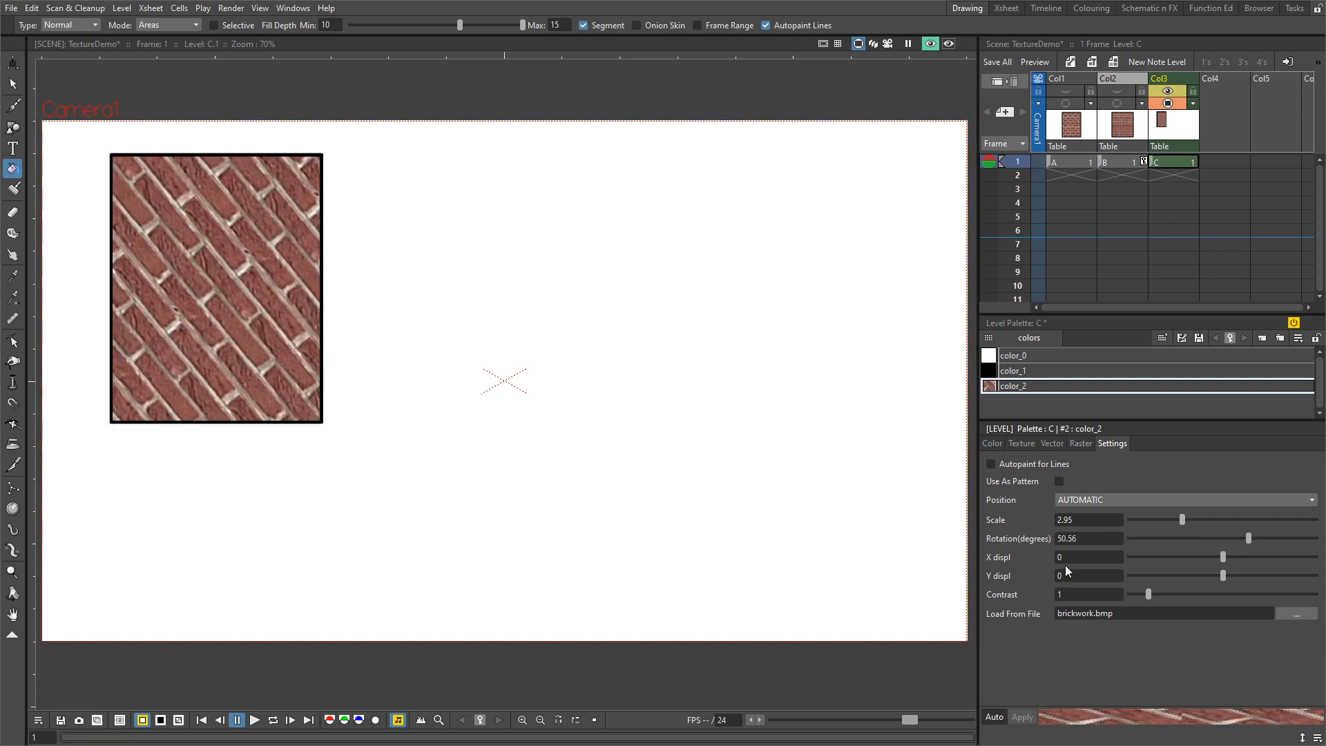
drag(1149, 594, 1171, 594)
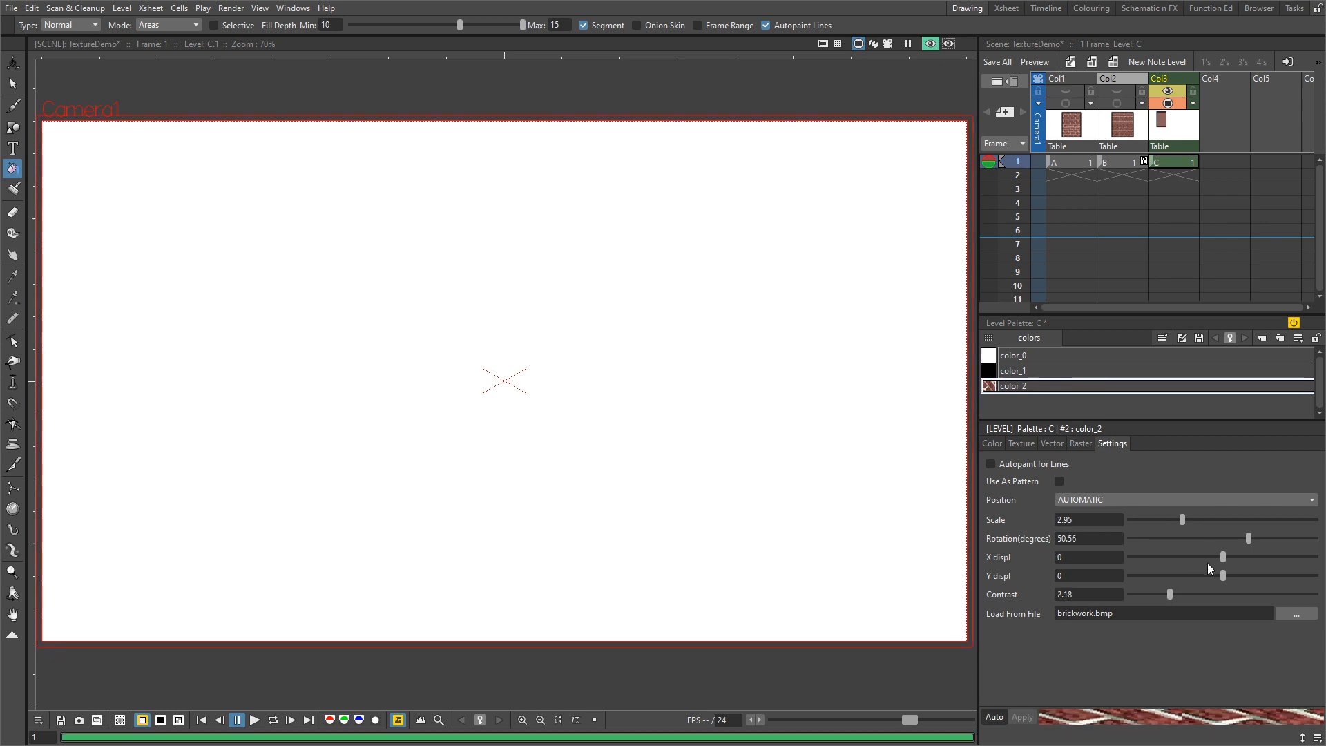
Displace level C's brick texture by 84.27 in X and 110.49 in Y, save the scene and turn the preview off.
drag(1224, 556, 1228, 556)
drag(1223, 575, 1242, 575)
key(ctrl+s)
click(931, 43)
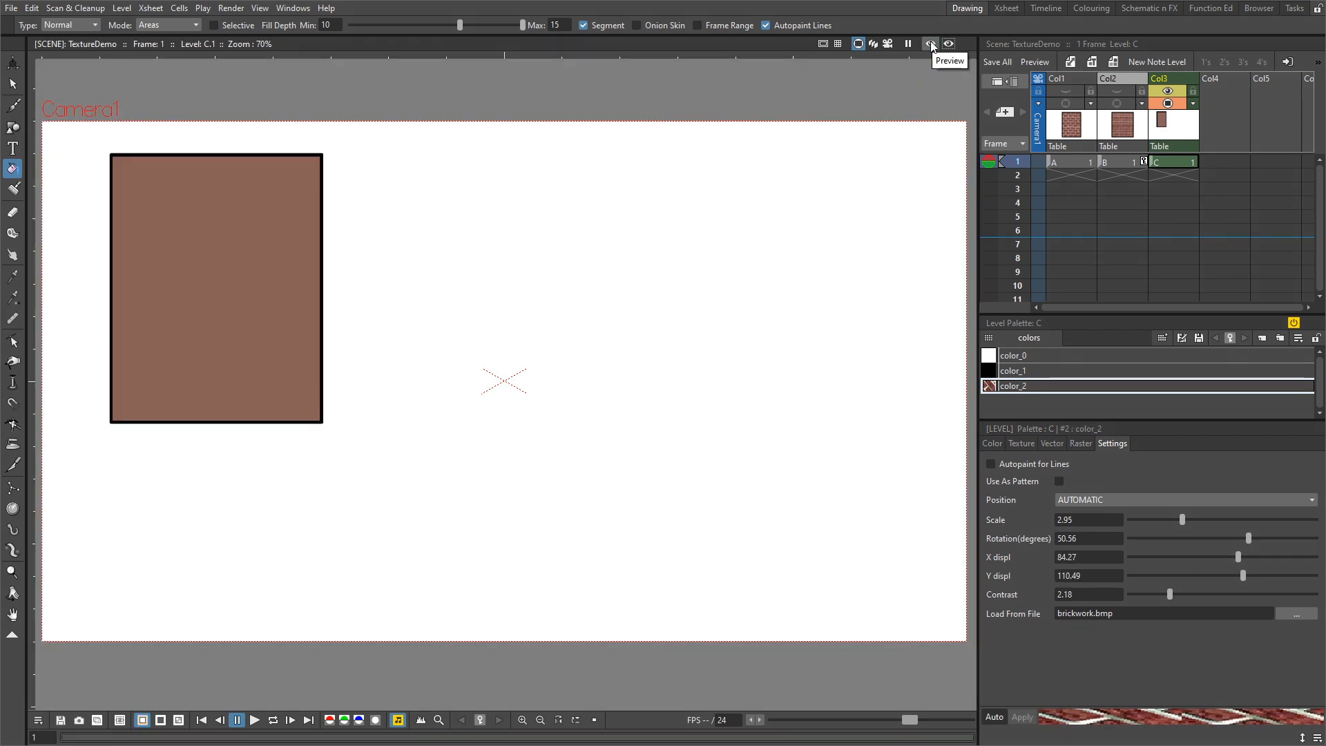
Hide column 3 and make columns 1 and 2 visible again.
click(1167, 103)
click(1117, 103)
click(1066, 103)
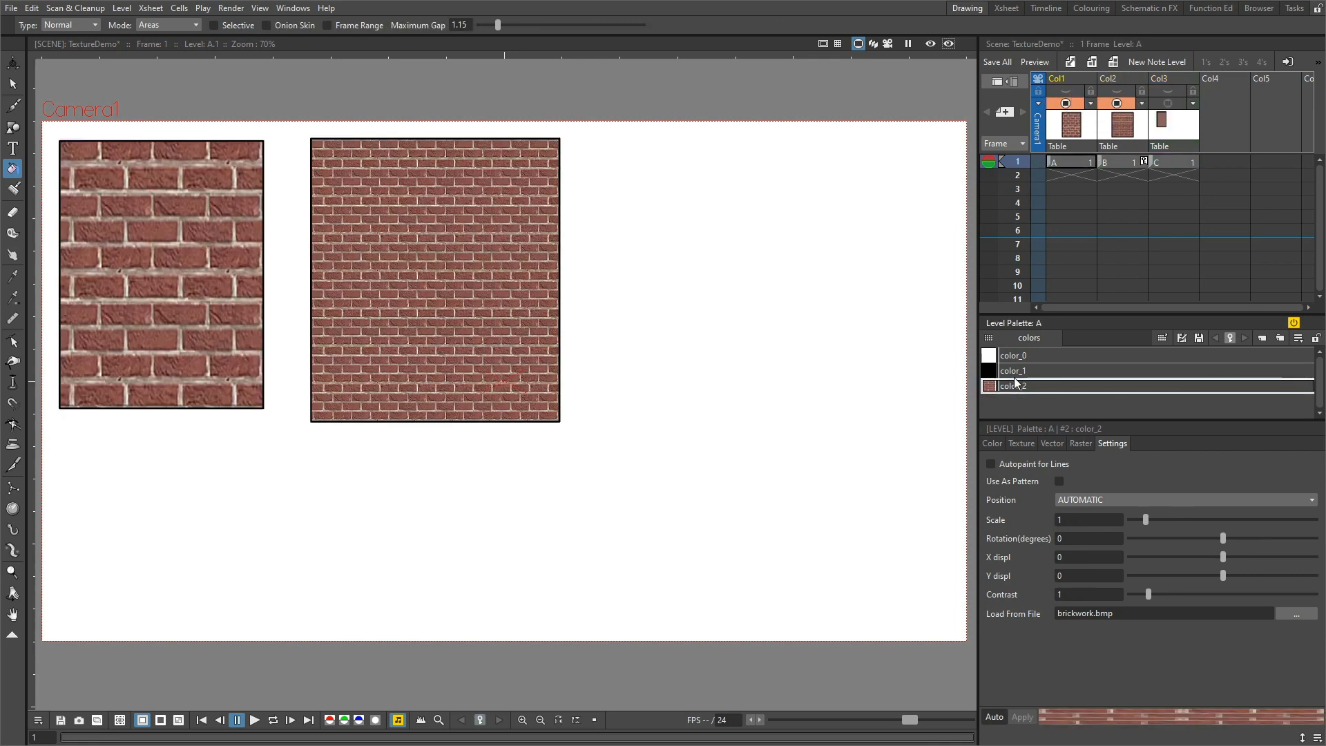
Try the chessboard, Paper 1, Paper 4, piastrella and pool textures on level A's color_2 style.
click(1021, 444)
click(1049, 465)
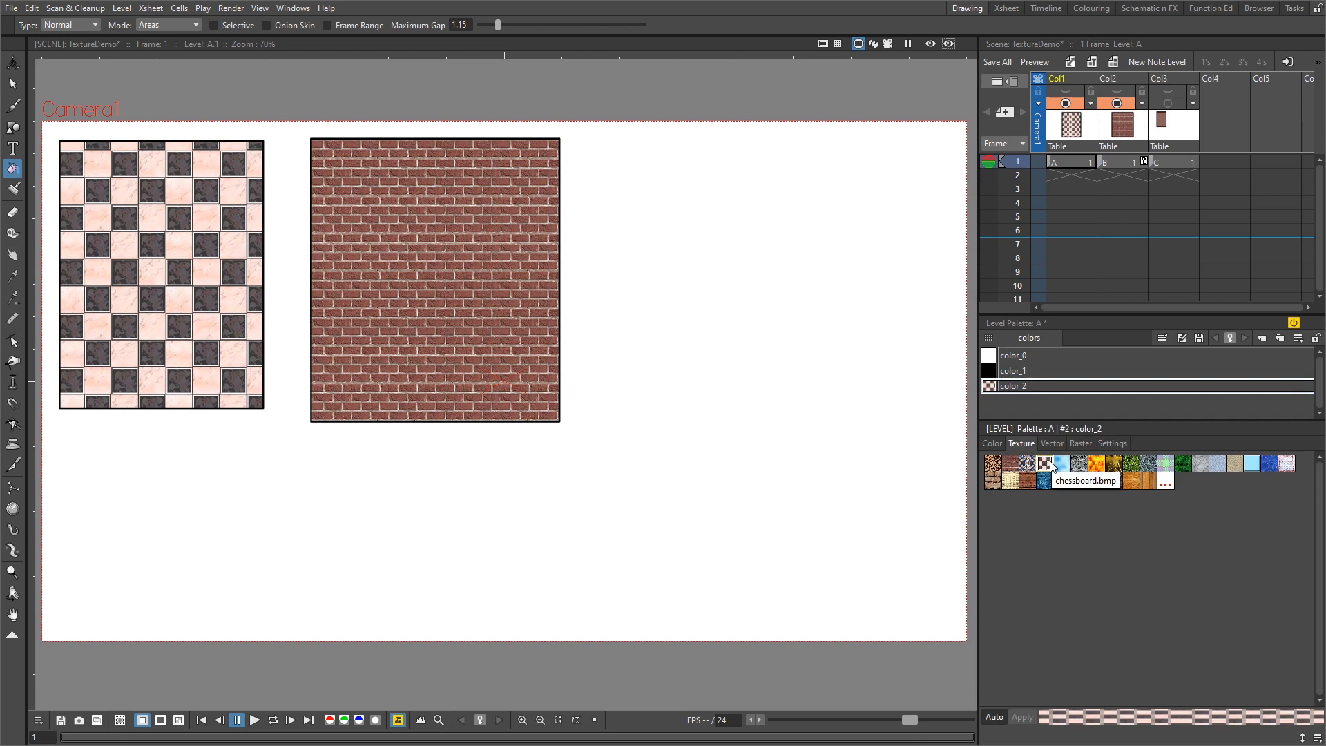
click(1219, 467)
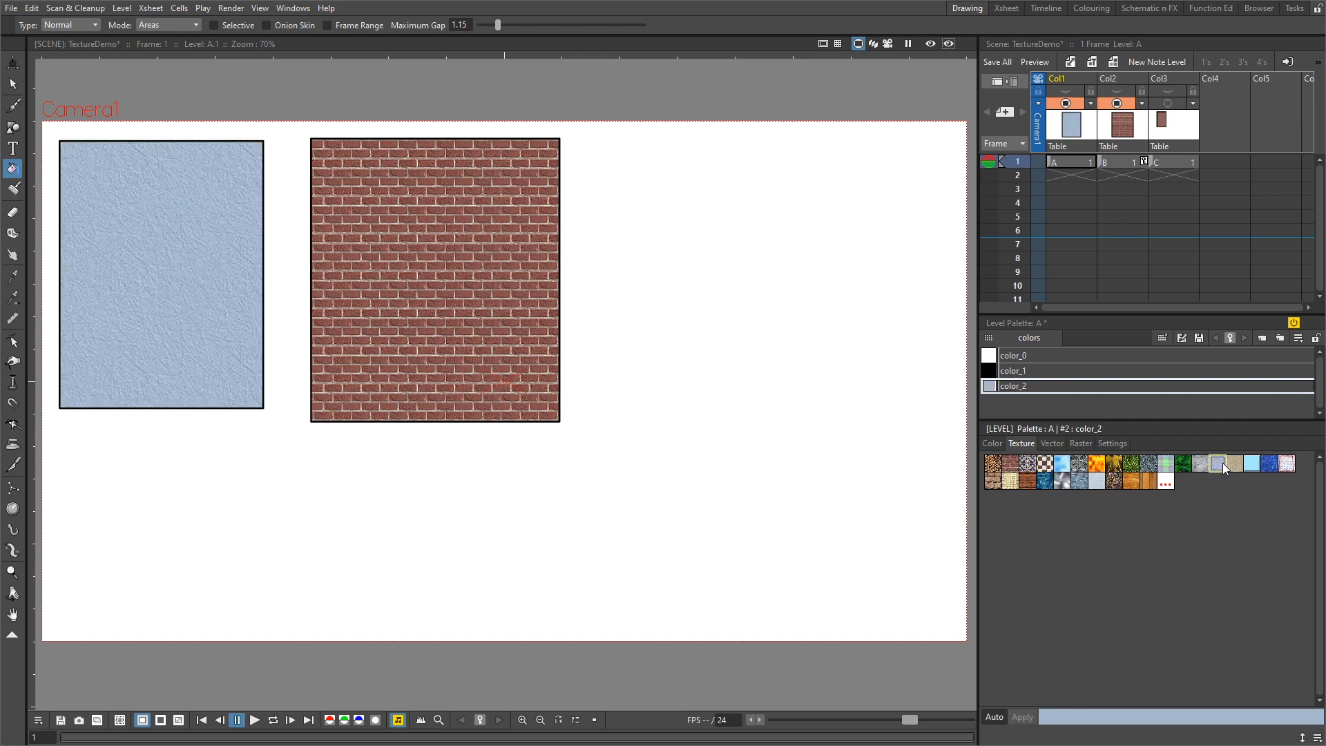
click(1233, 463)
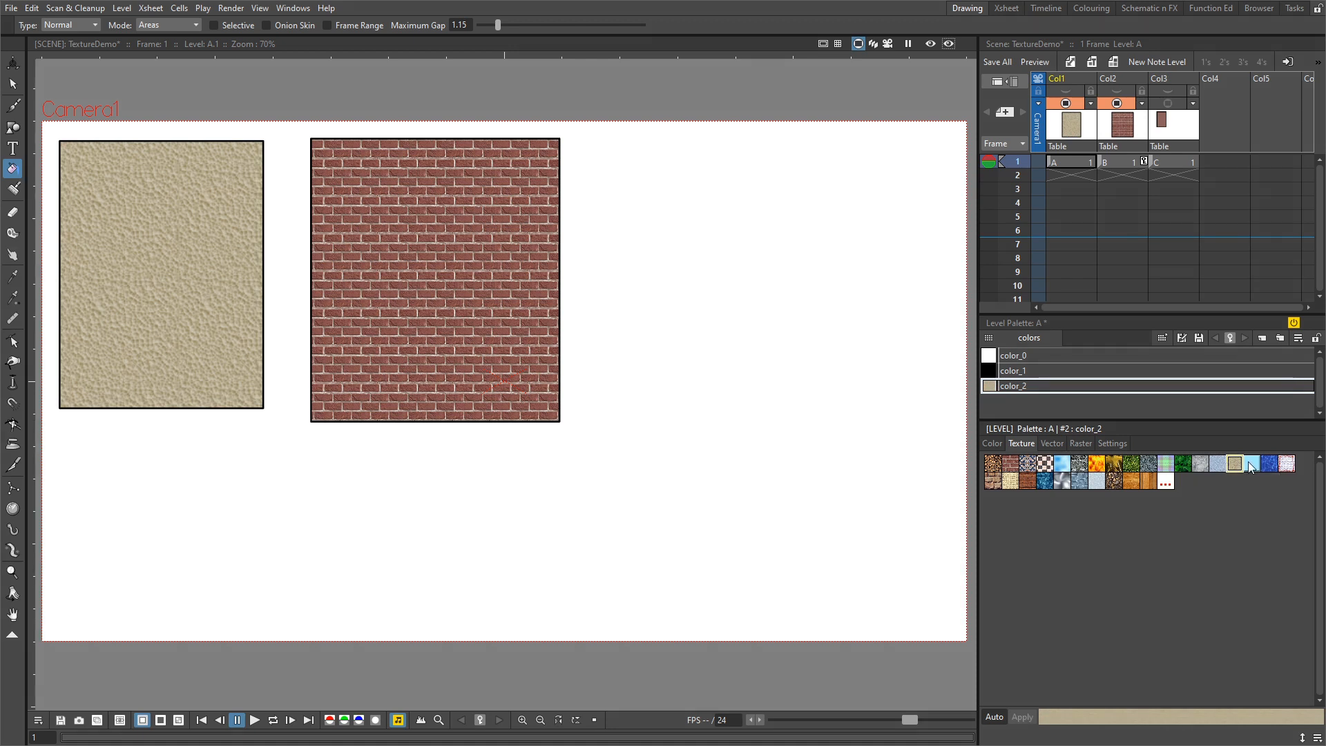
click(1251, 463)
click(1273, 465)
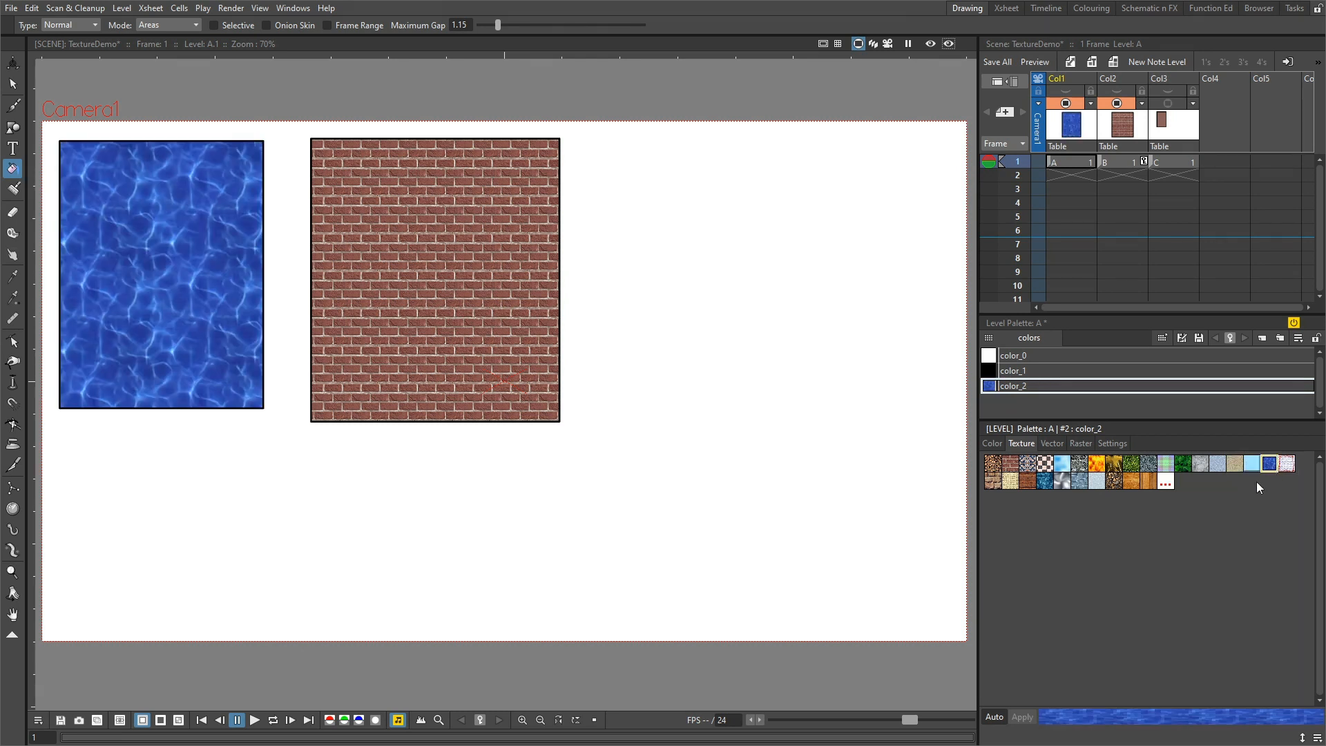
Try the roughcanvas, sil and steelplates textures on color_2, settle on the stucco texture and save the scene.
click(1009, 481)
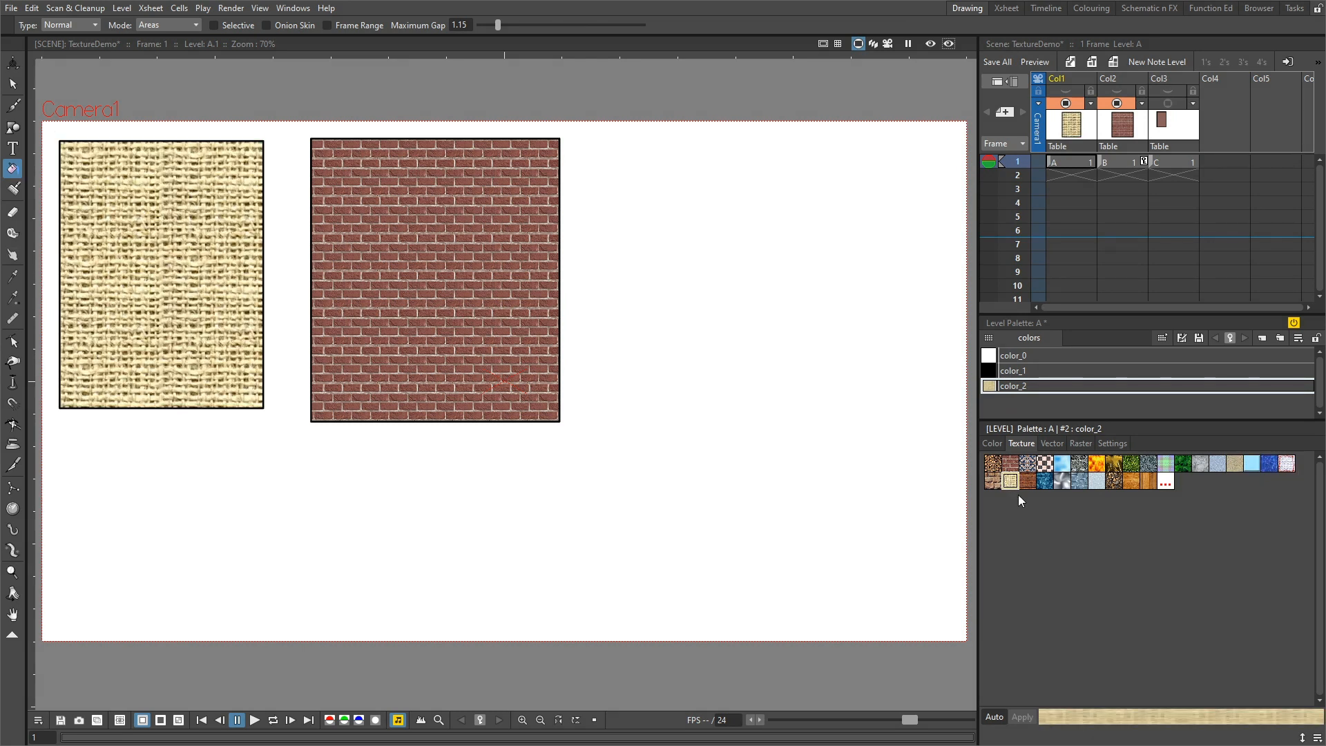
click(1061, 482)
click(1082, 483)
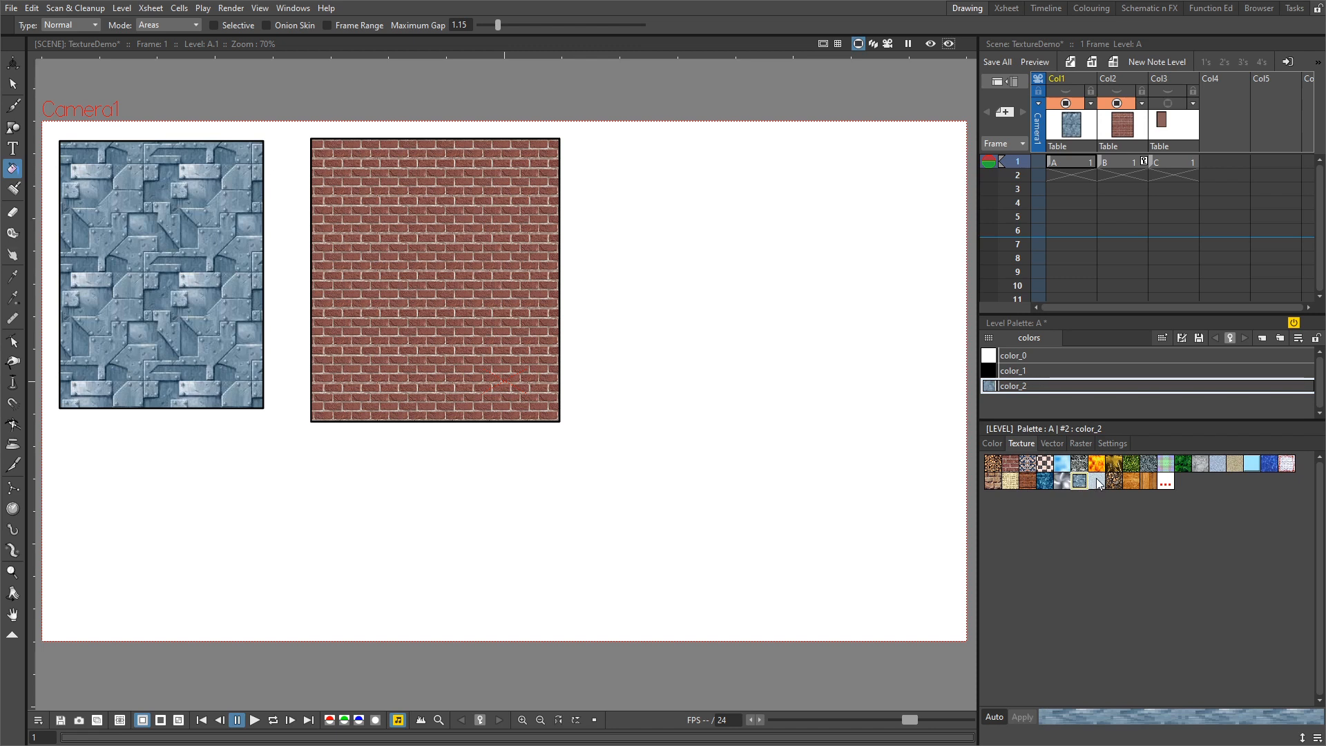
click(1097, 482)
key(ctrl+s)
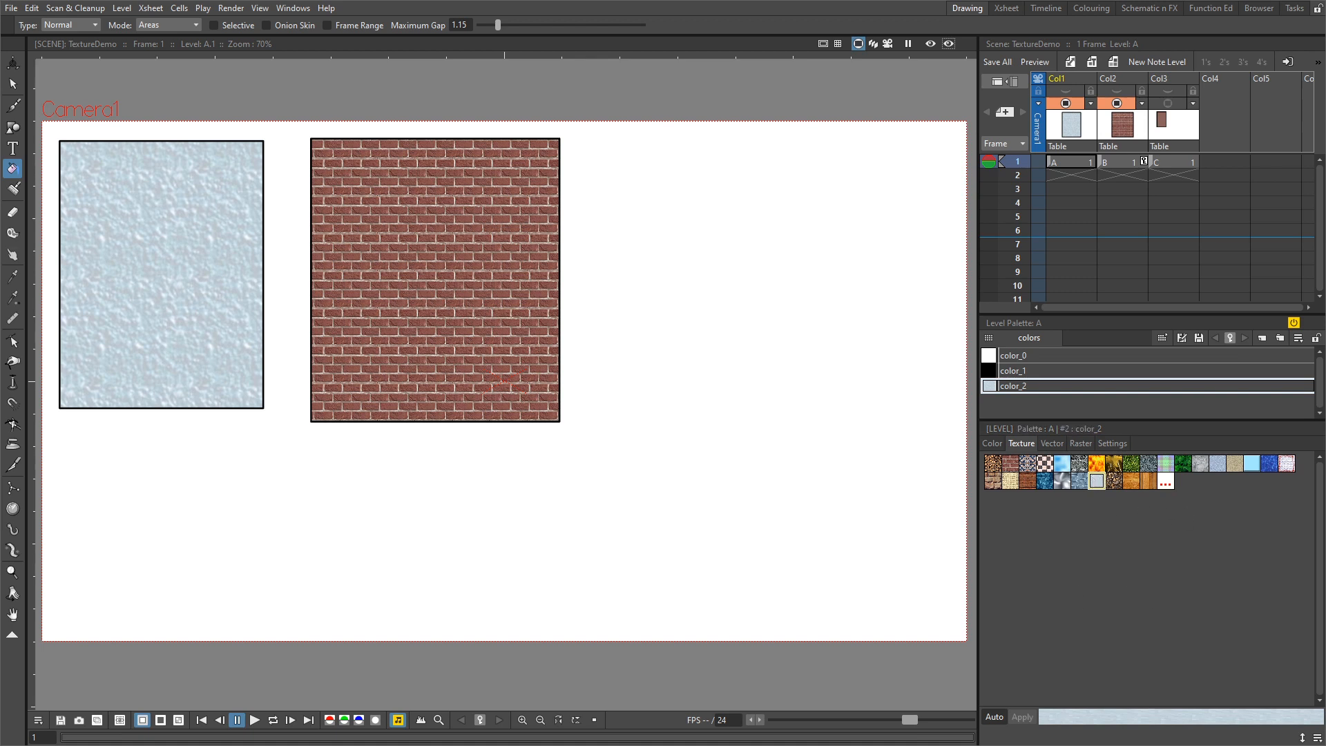
Switch to File Explorer to look over the bitmaps in the library's textures folder, and return to OpenToonz.
key(alt+Tab)
drag(284, 318, 440, 75)
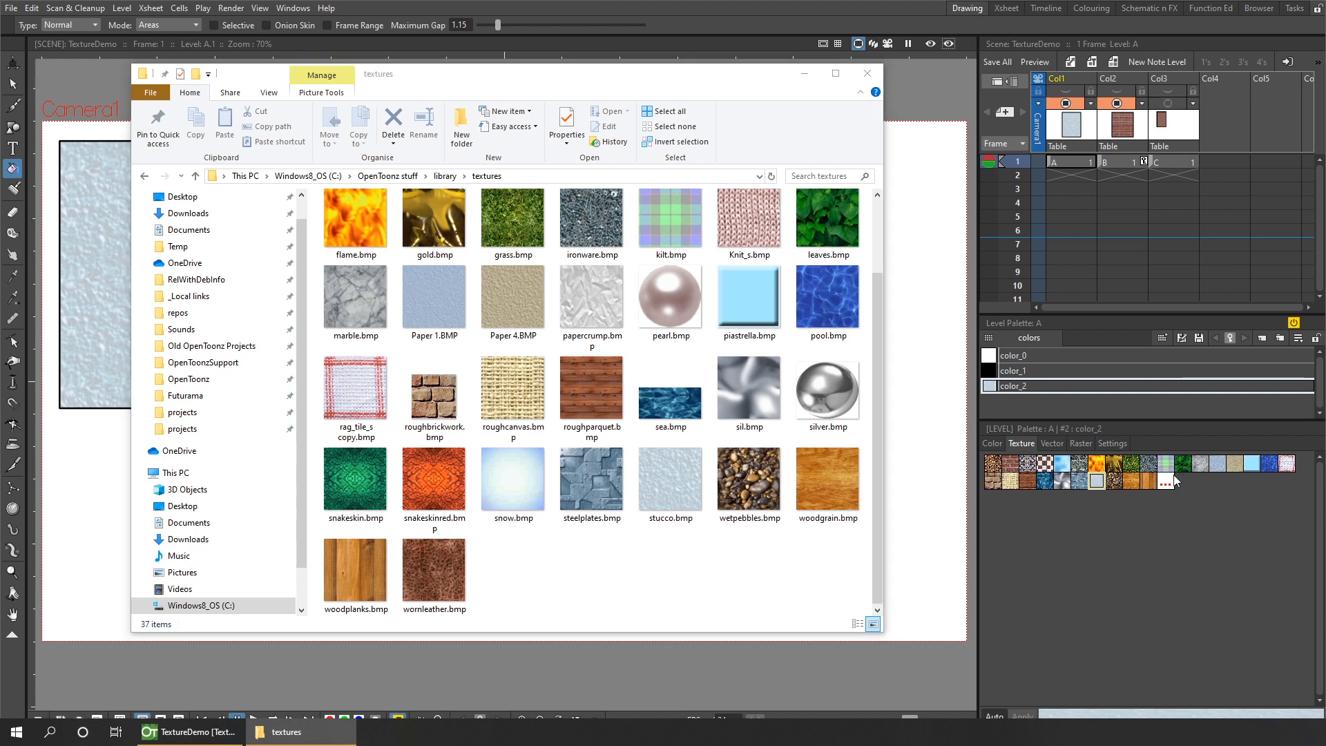
click(1129, 486)
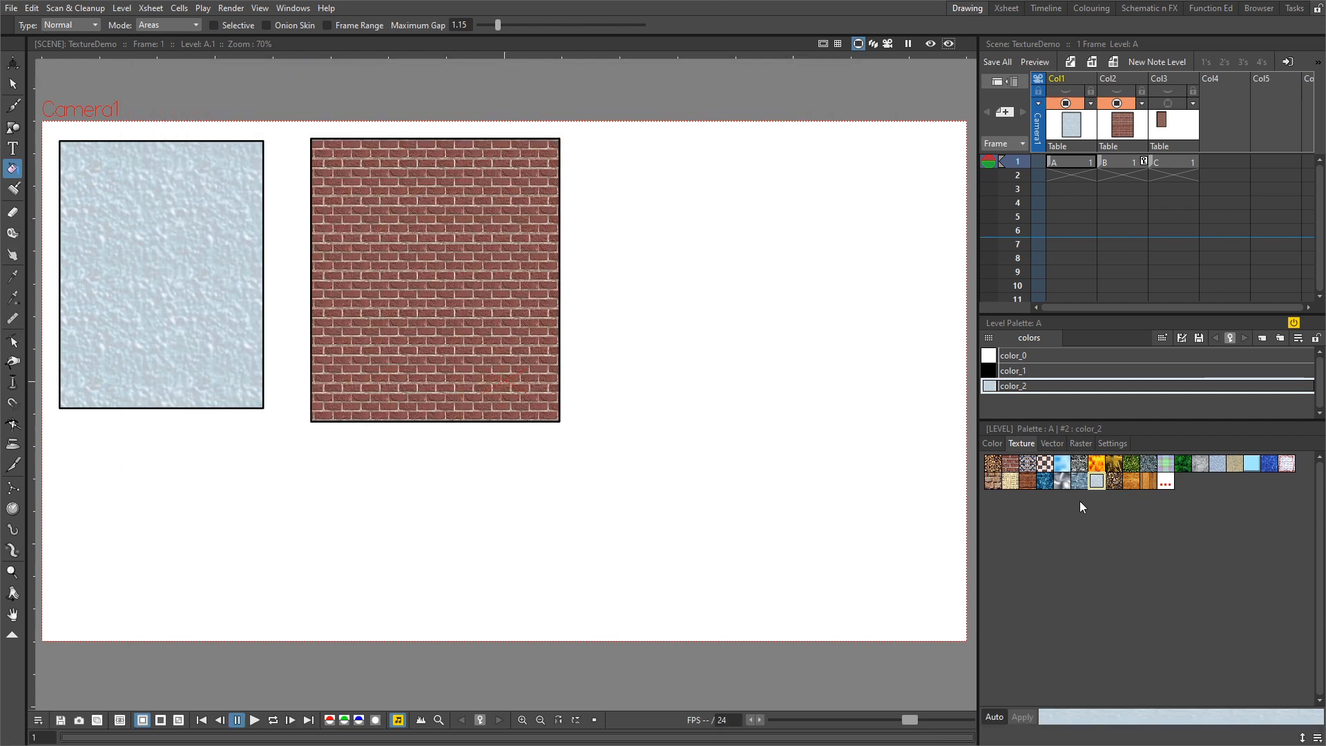
Add a new style to level A's palette and load tree.jpg from the Desktop as its custom texture.
click(1261, 339)
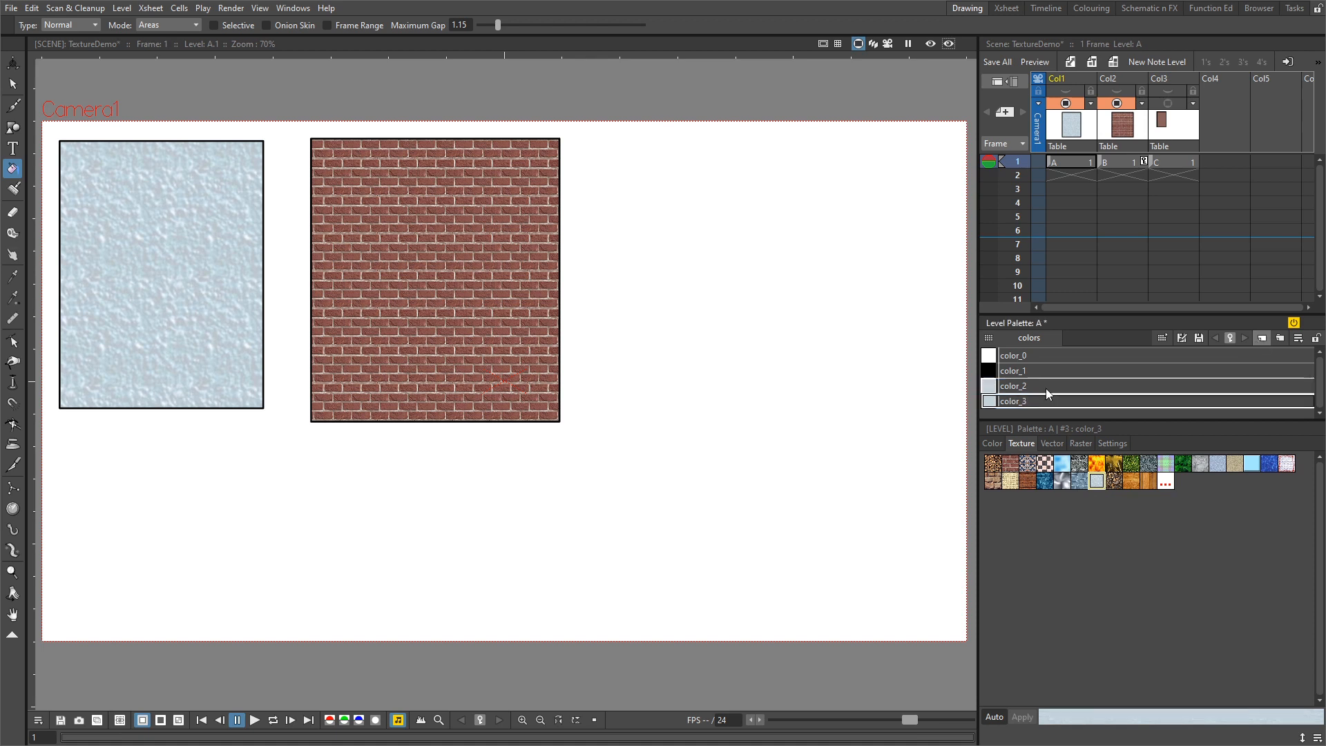
click(1008, 402)
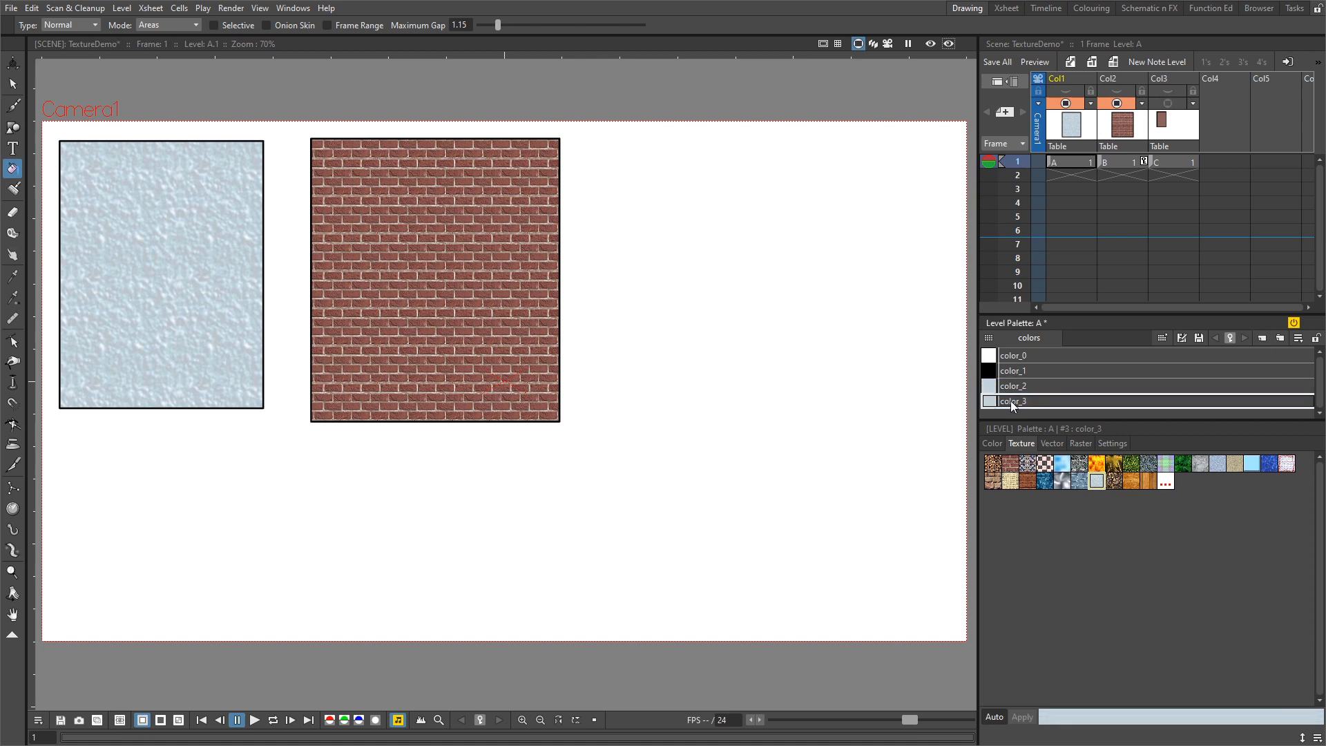
click(1168, 484)
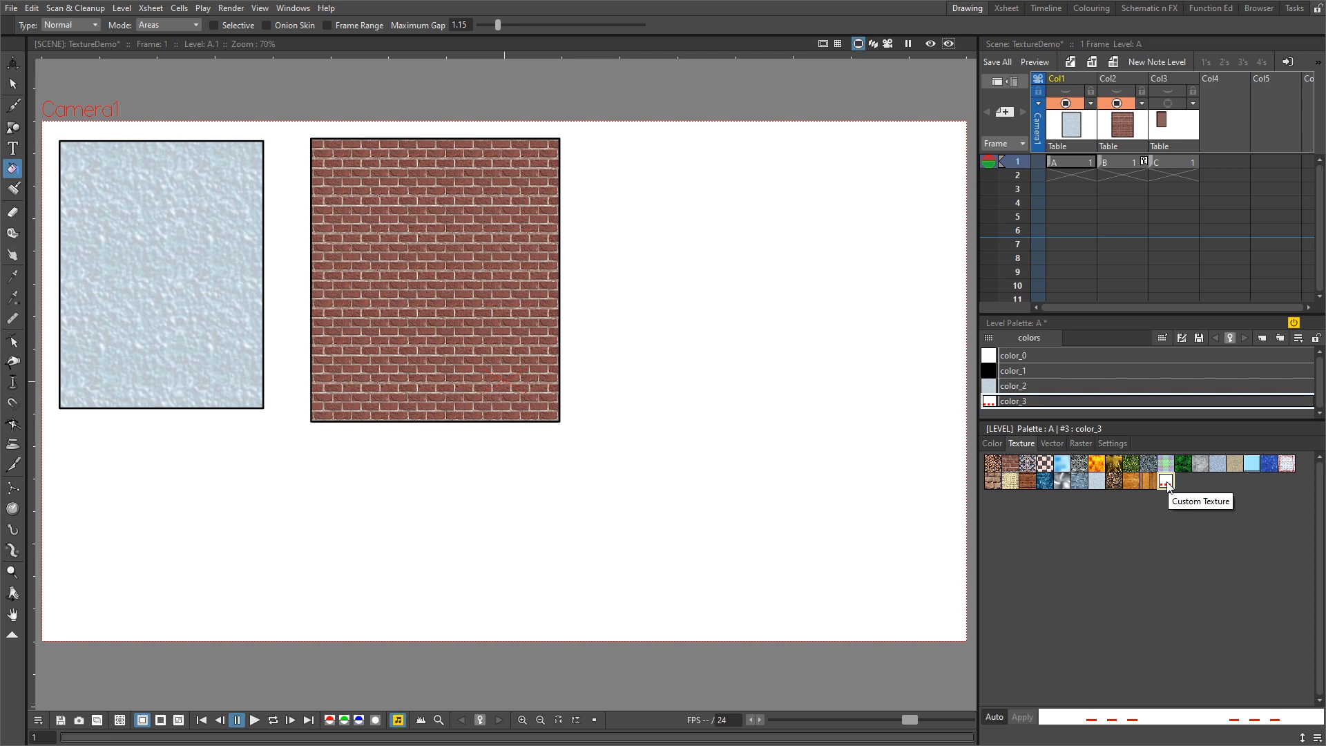
click(1116, 444)
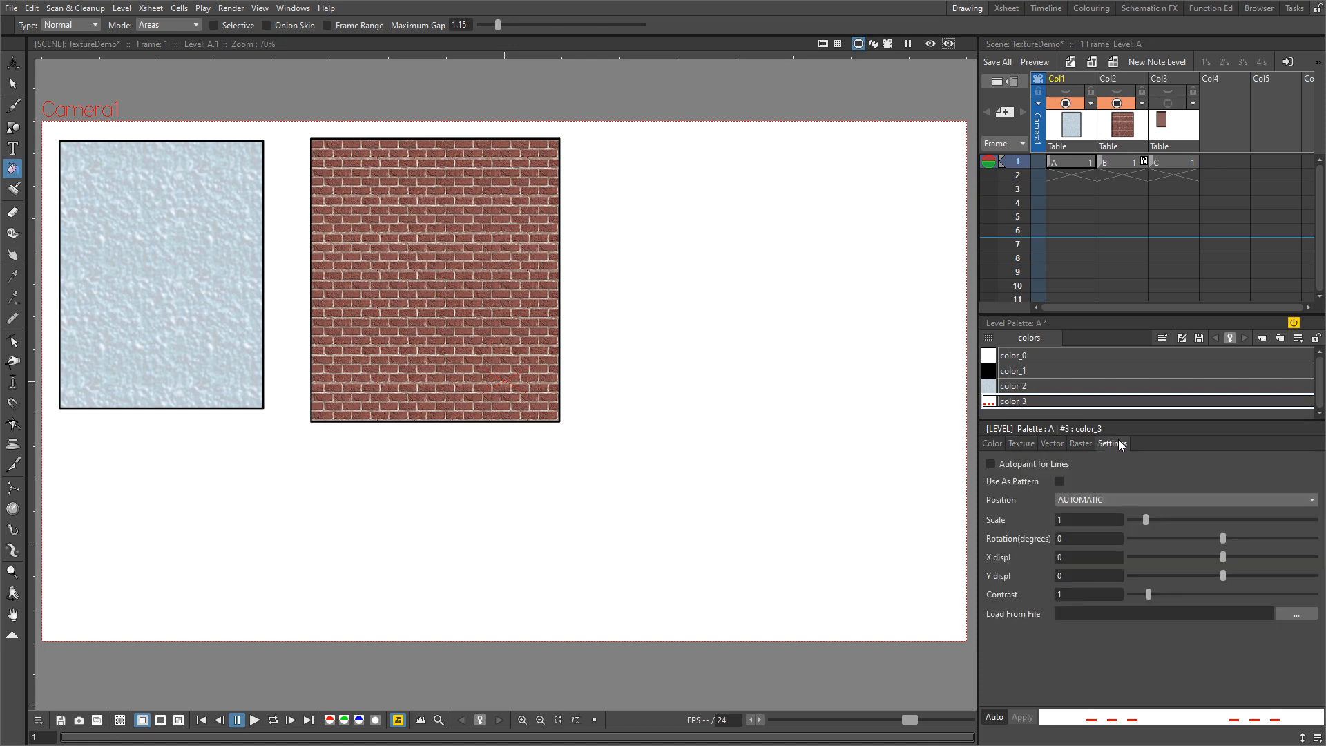
click(1298, 615)
click(445, 279)
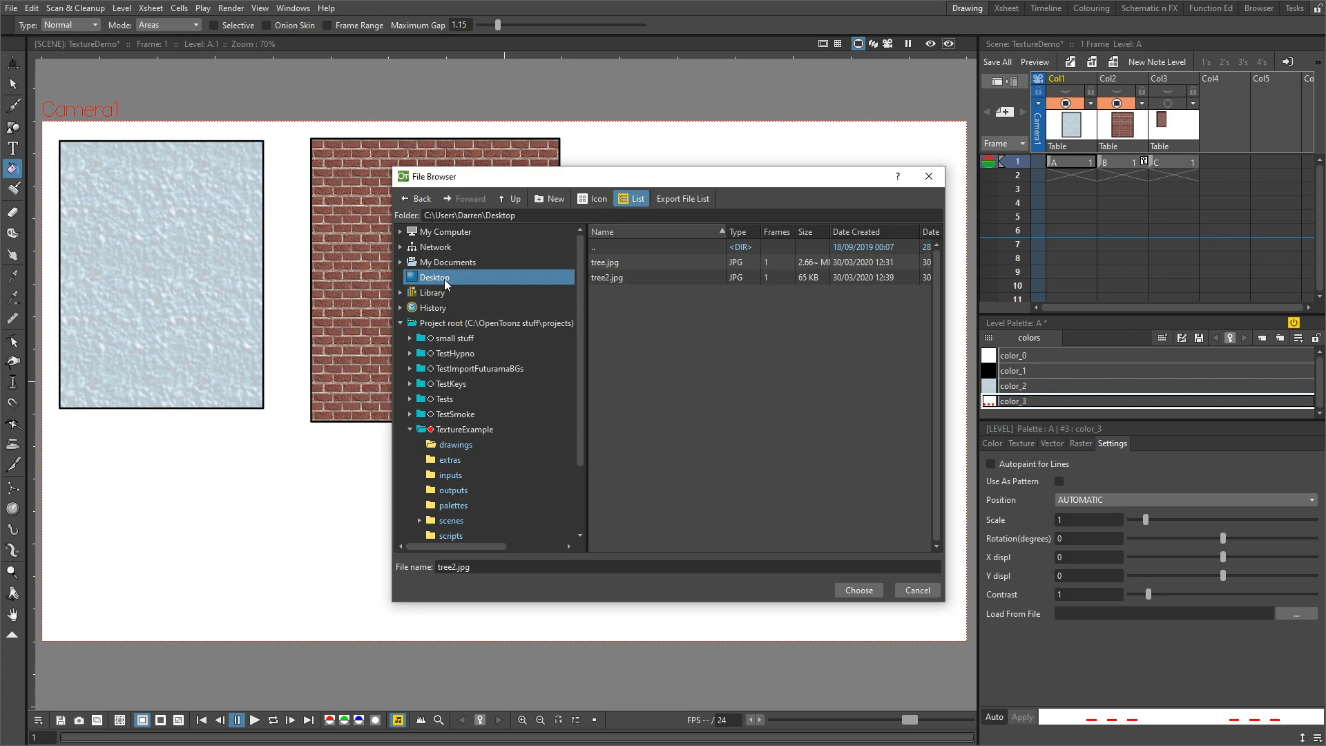
click(612, 261)
click(858, 591)
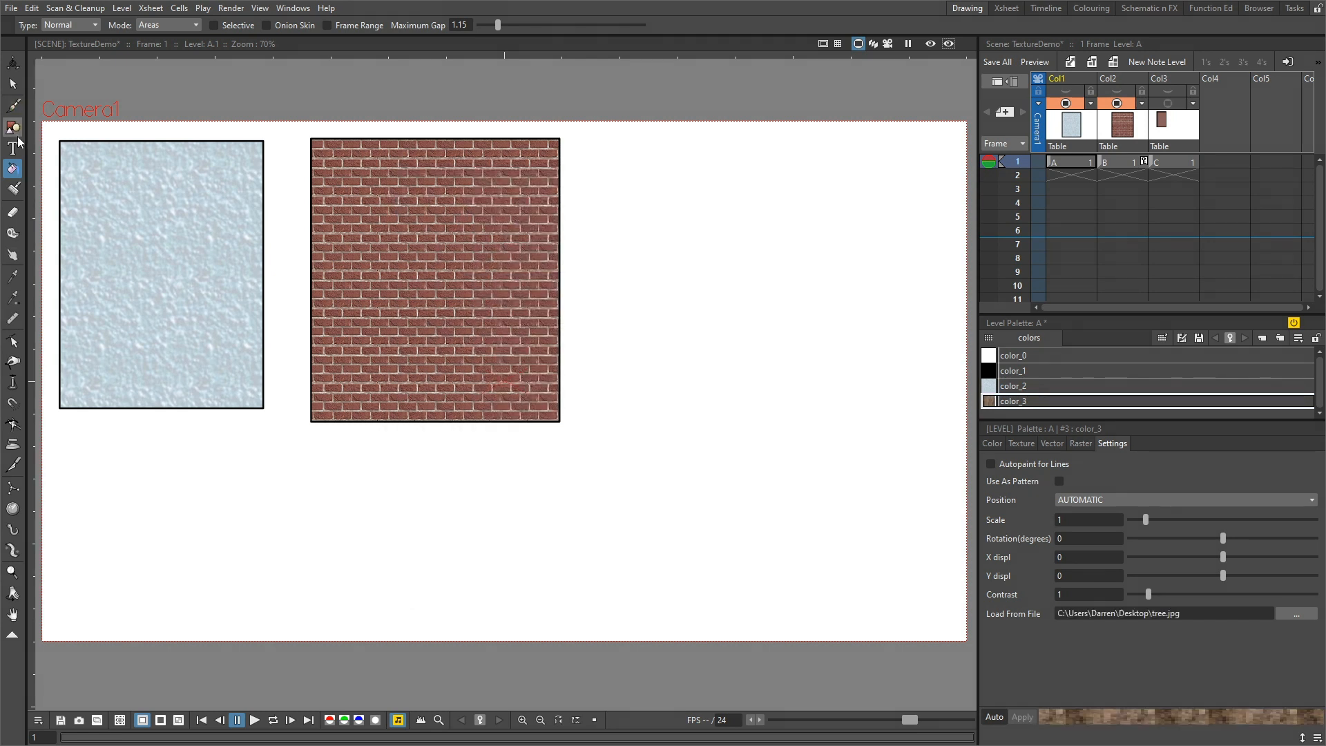
Draw a tall black-outlined rectangle on level A beside the brick one and fill it with the tree.jpg texture style.
click(13, 129)
click(1019, 373)
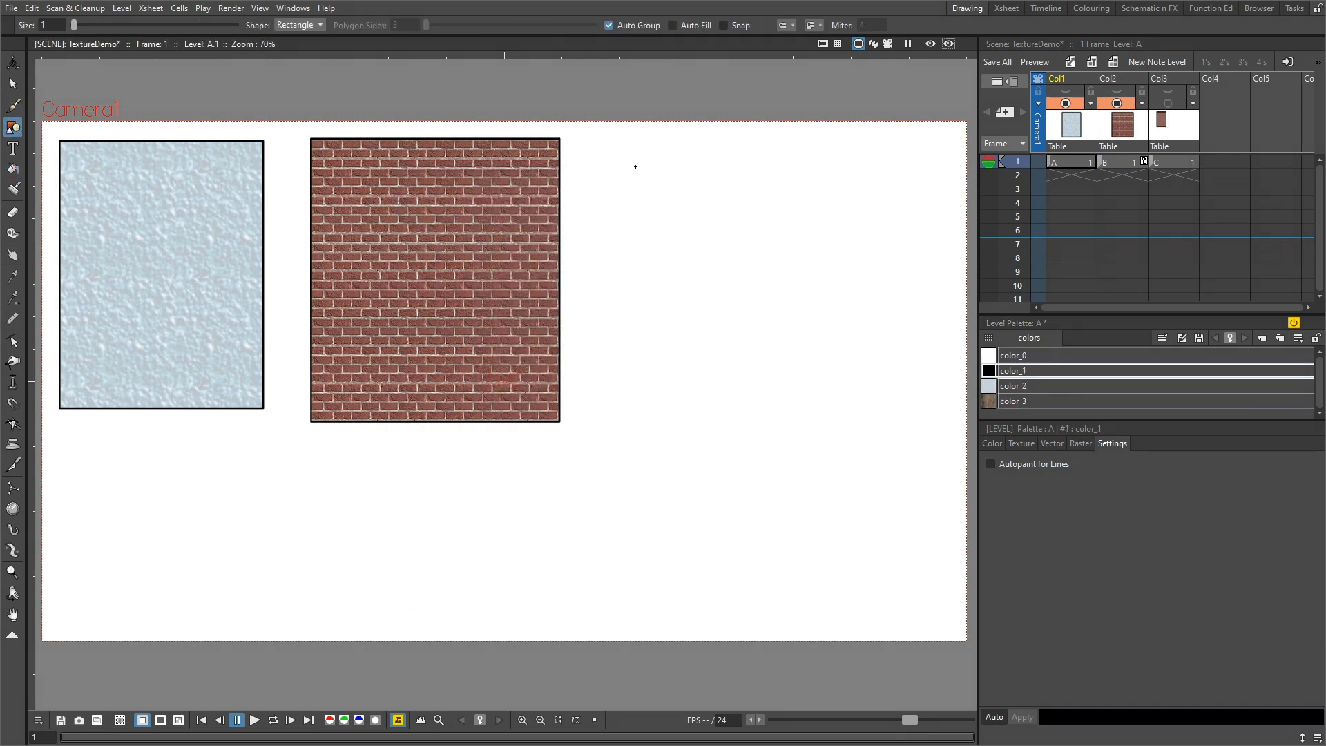
drag(631, 153, 844, 411)
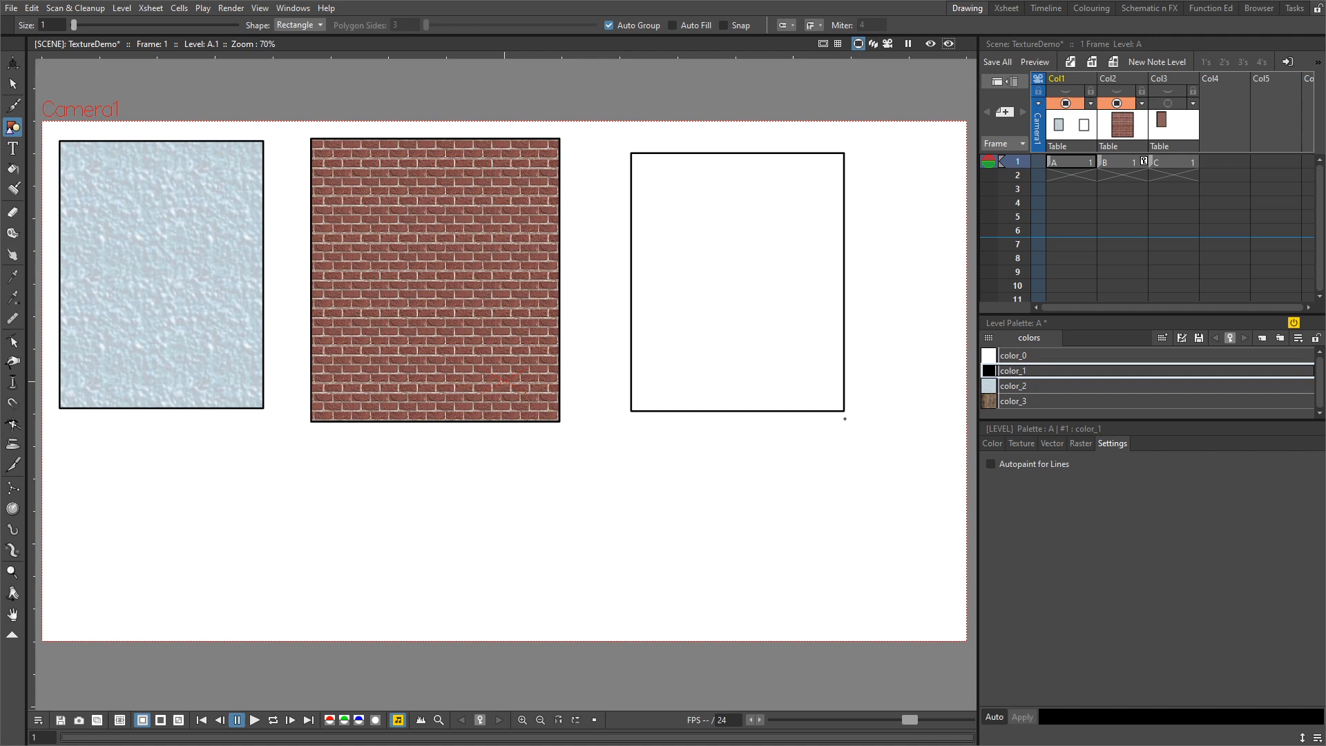
click(1004, 400)
key(f)
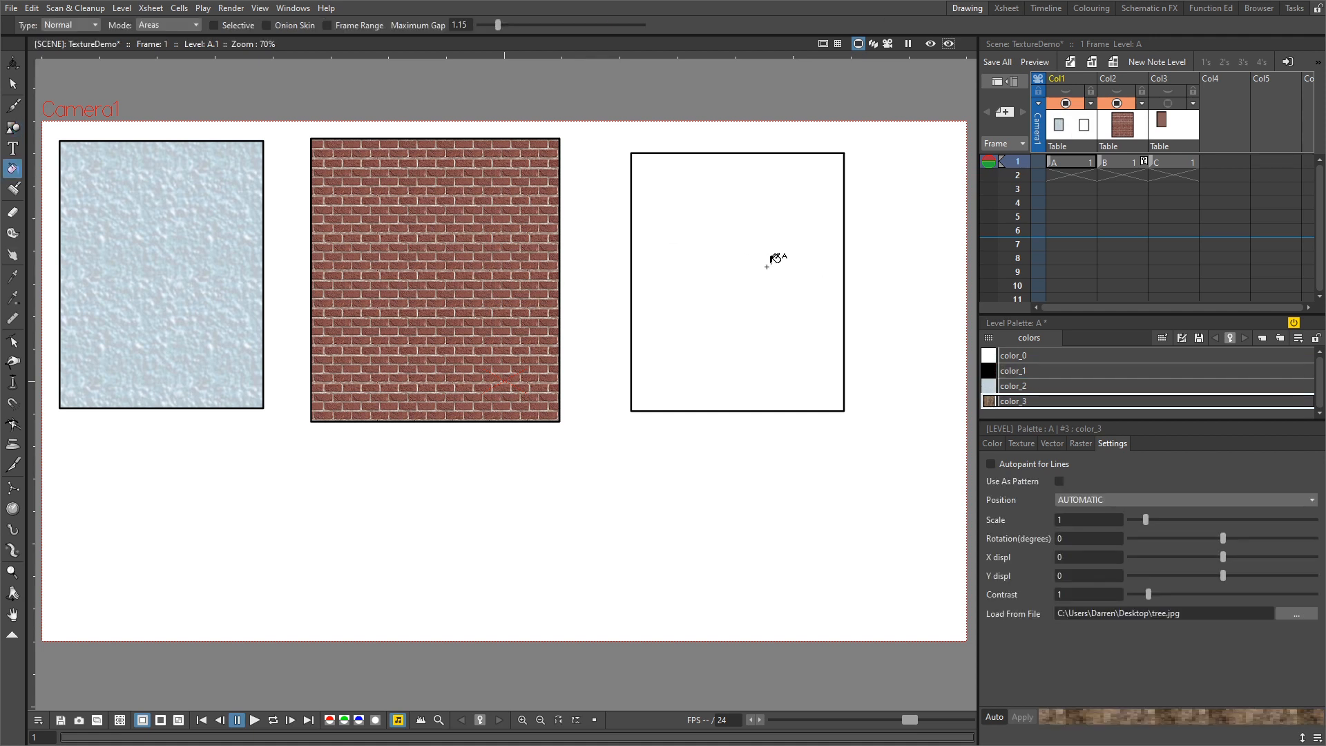
click(774, 259)
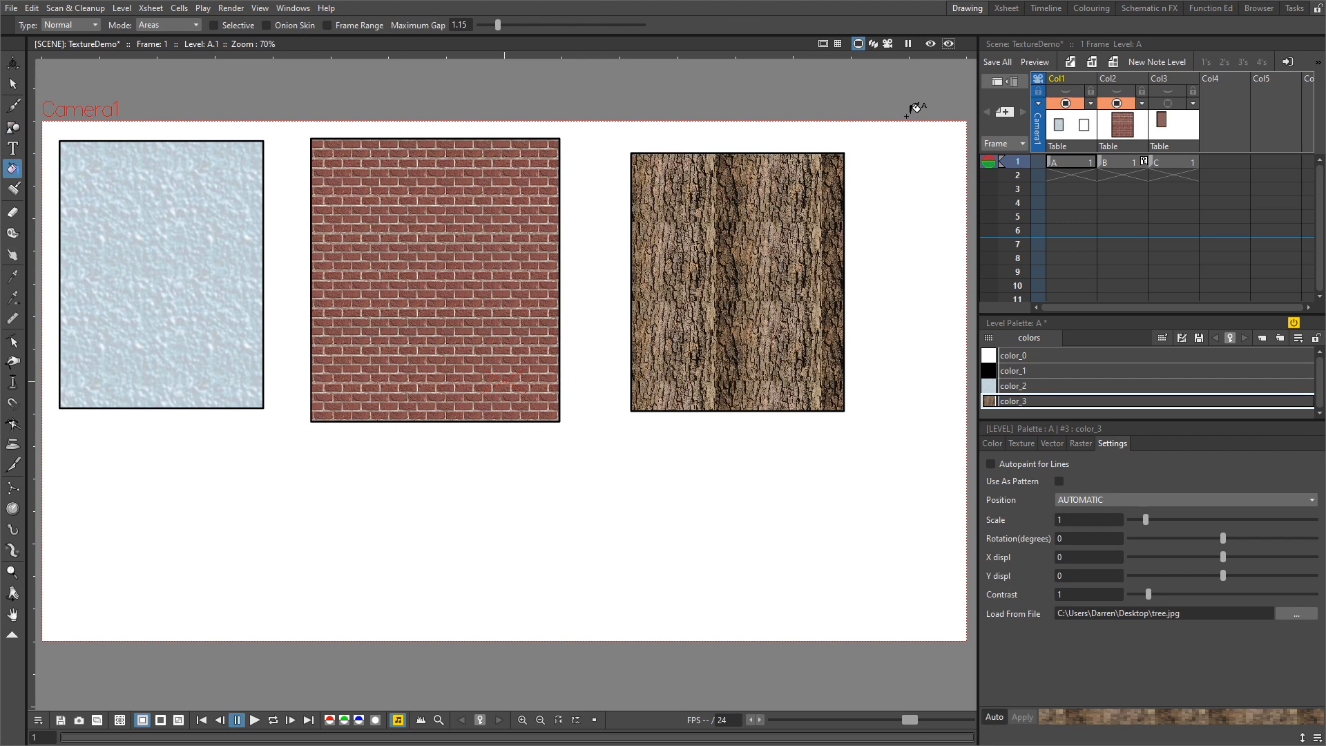
Reset color_3 to a blank custom texture and load tree2.jpg from the Desktop into it.
click(1022, 444)
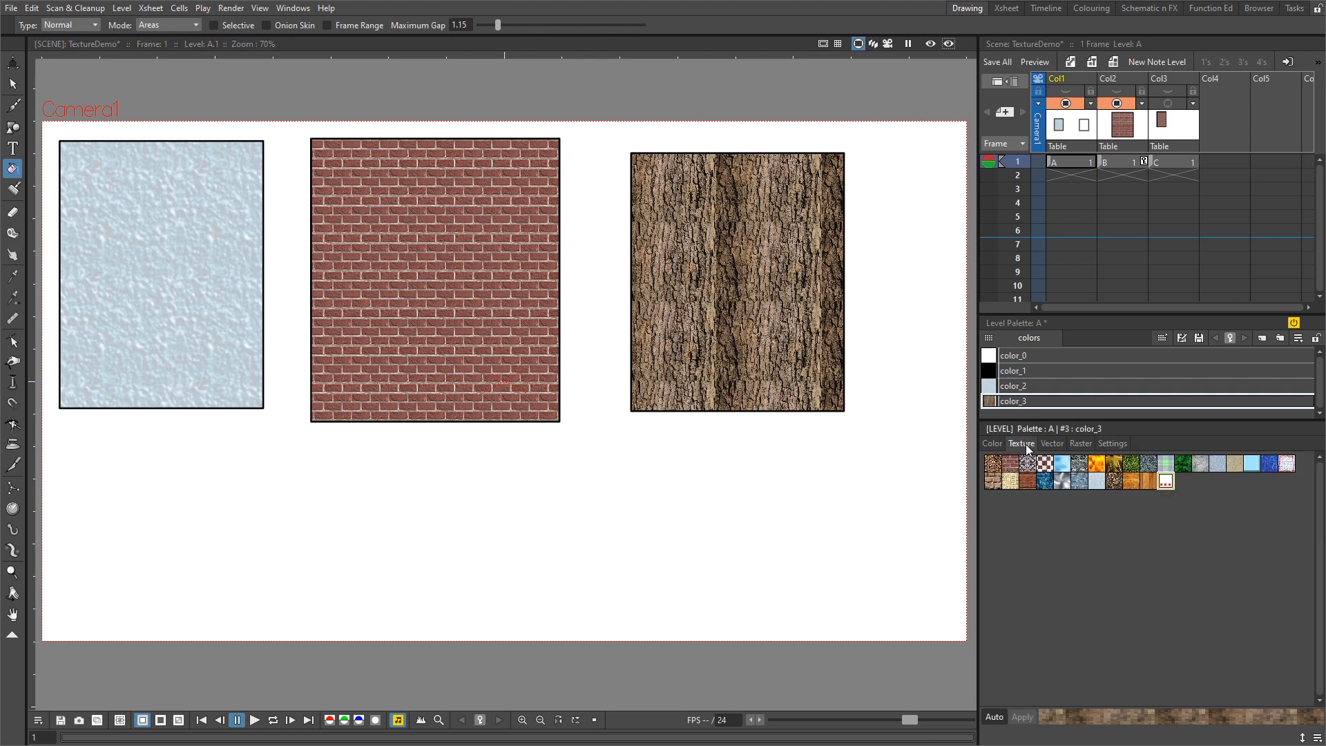
click(1030, 481)
click(1166, 482)
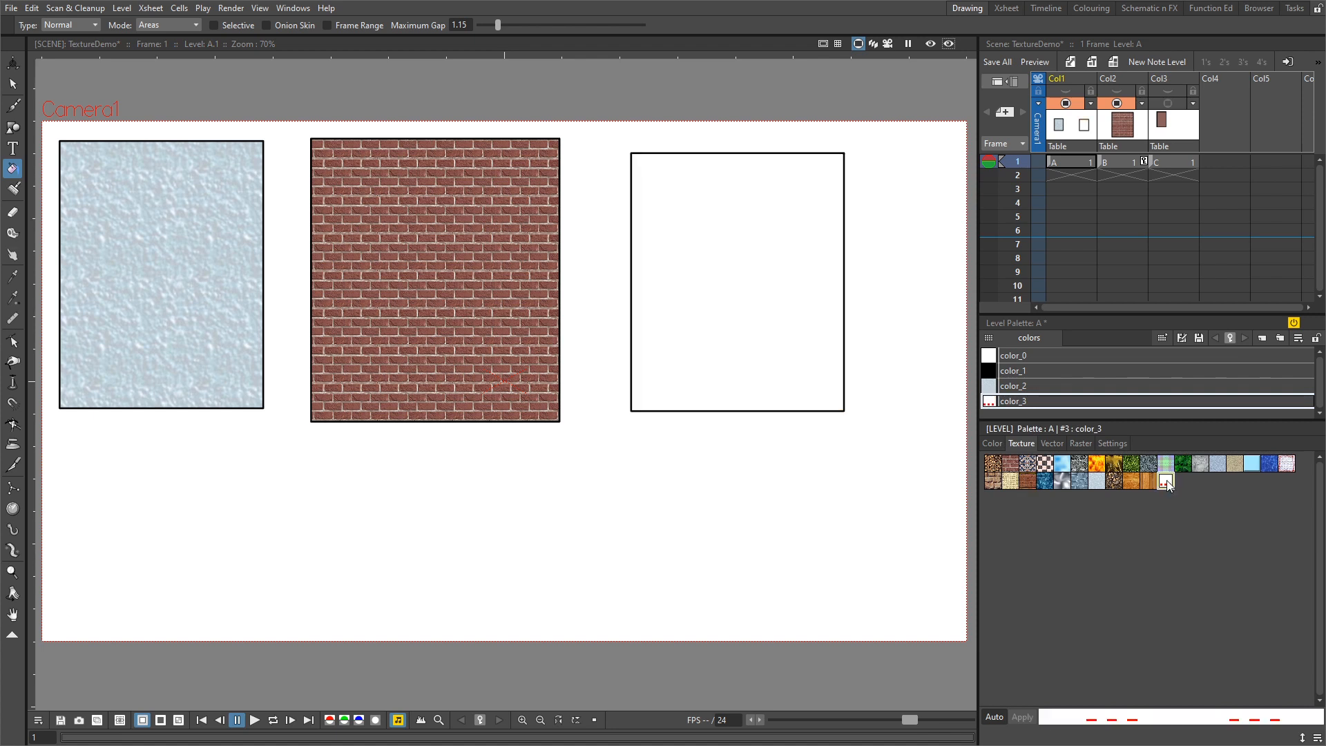
click(1112, 444)
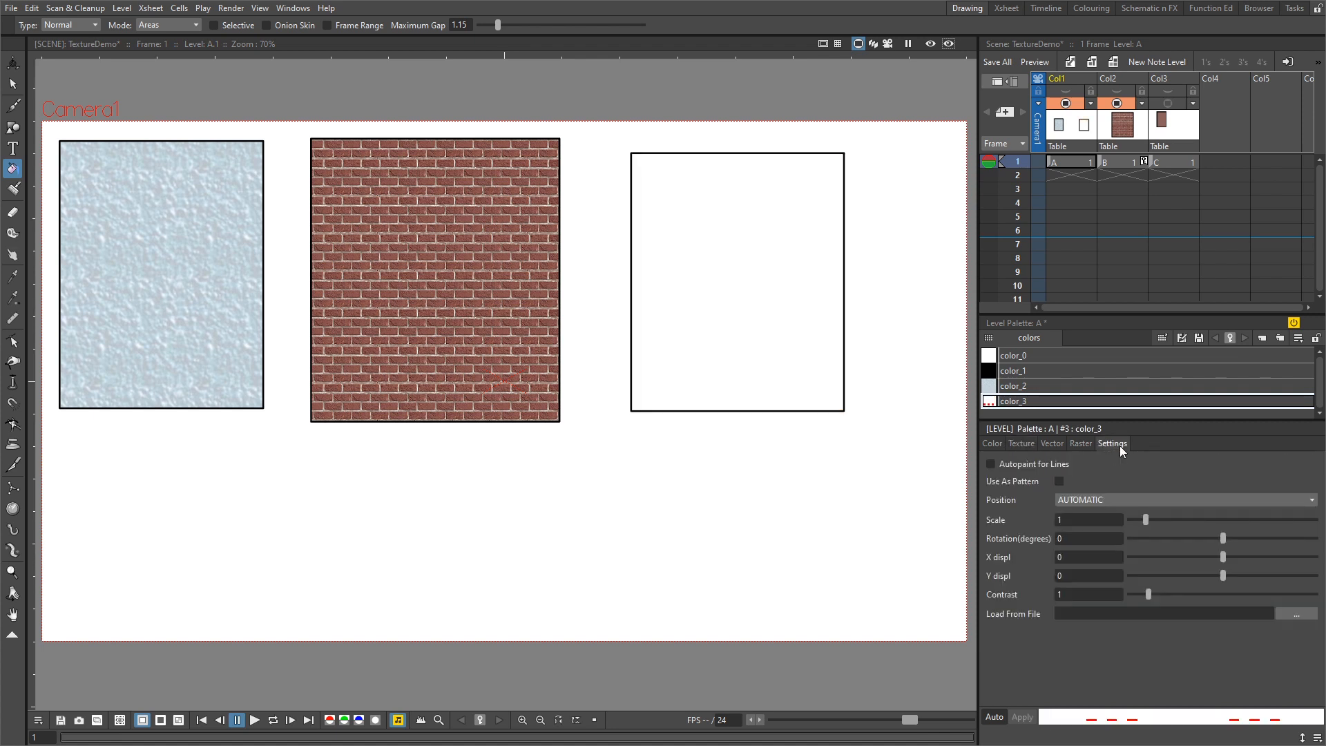
click(1292, 611)
click(436, 277)
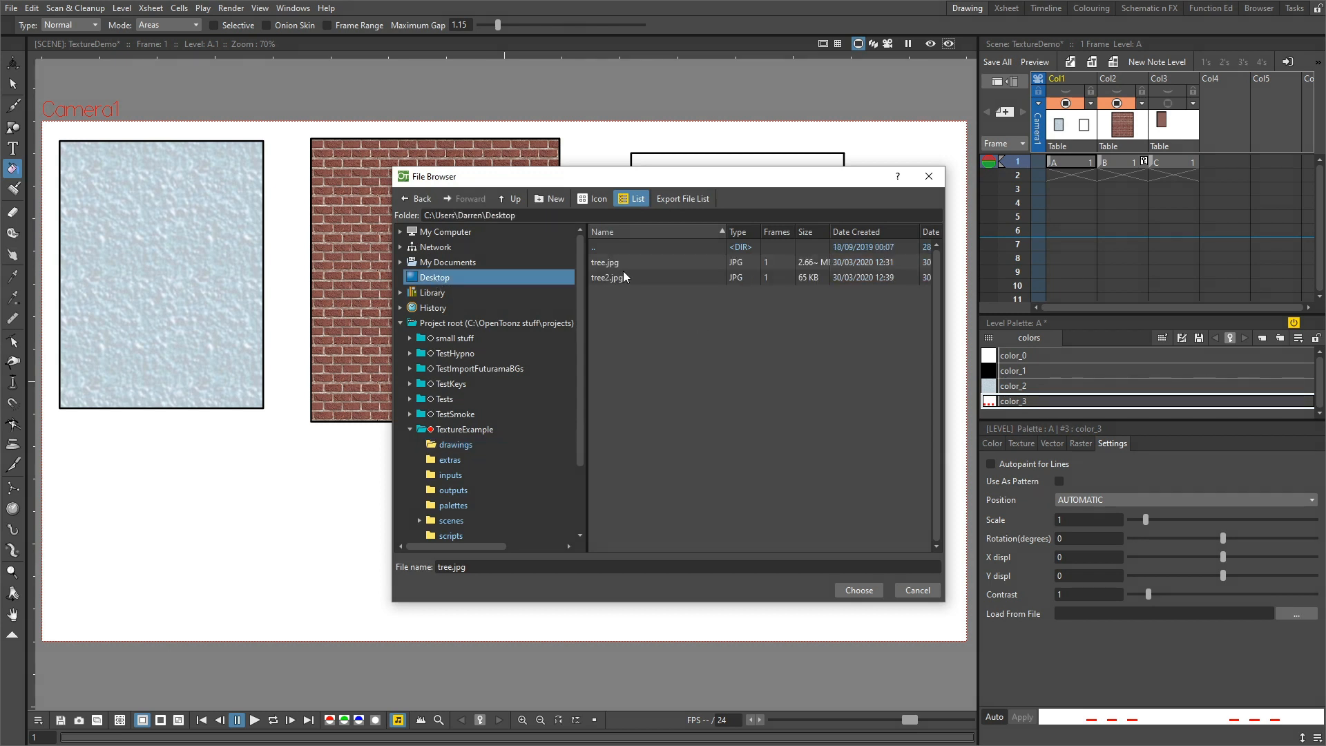
click(608, 277)
click(859, 591)
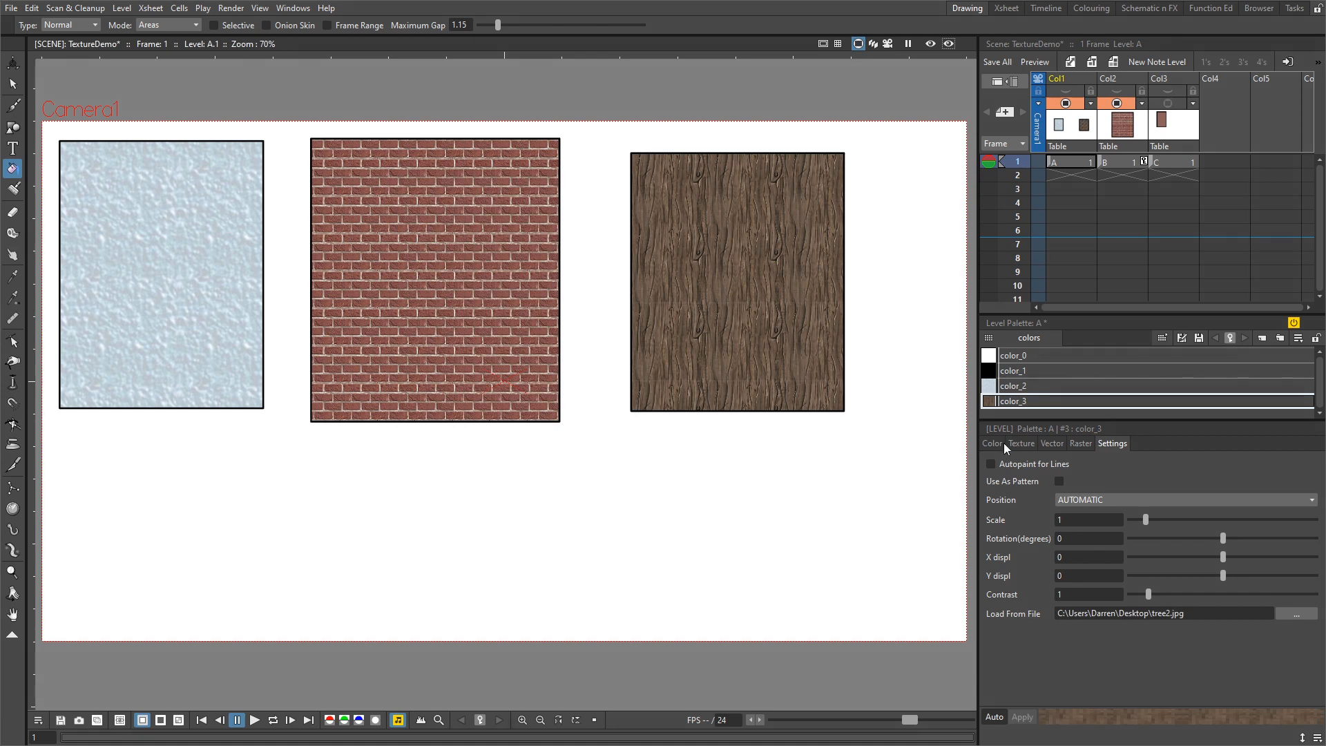
Try a generated vector style on color_3, convert it to a plain solid colour and pick a different colour on the colour wheel.
click(1021, 444)
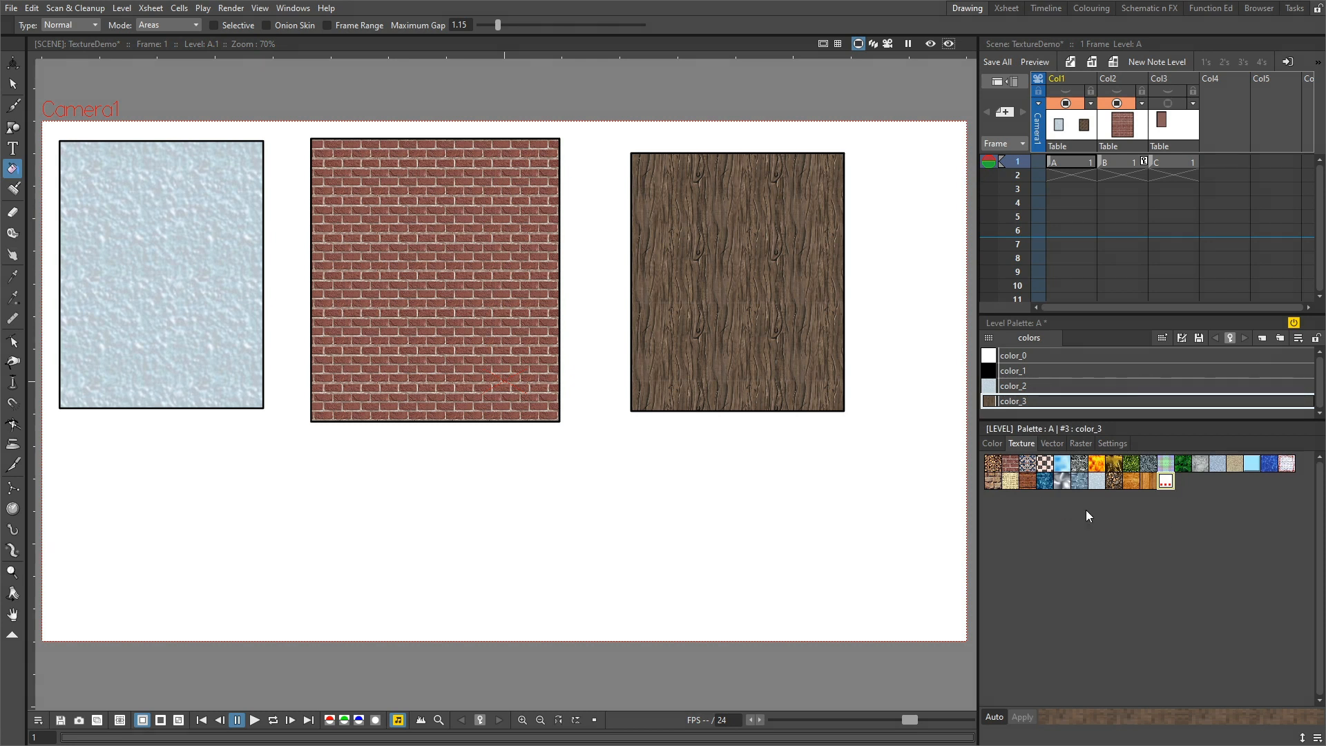
click(1051, 445)
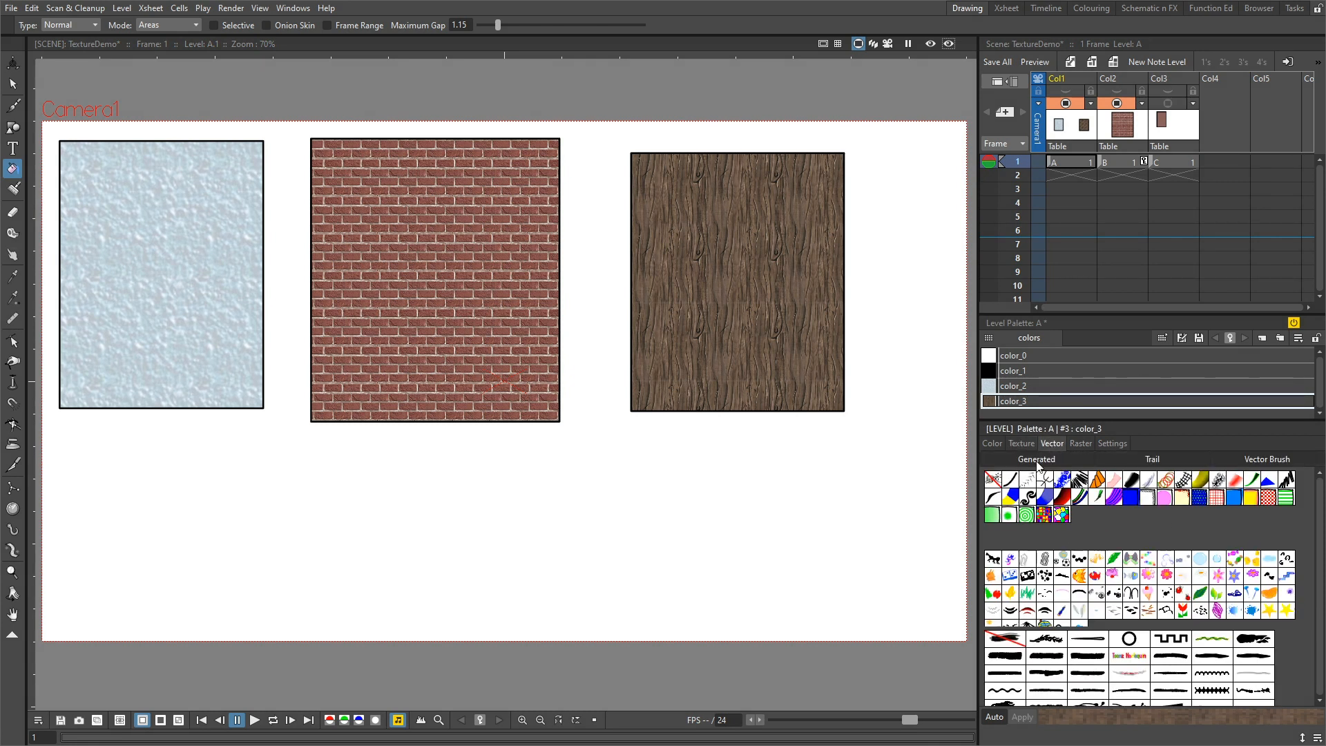
click(1011, 480)
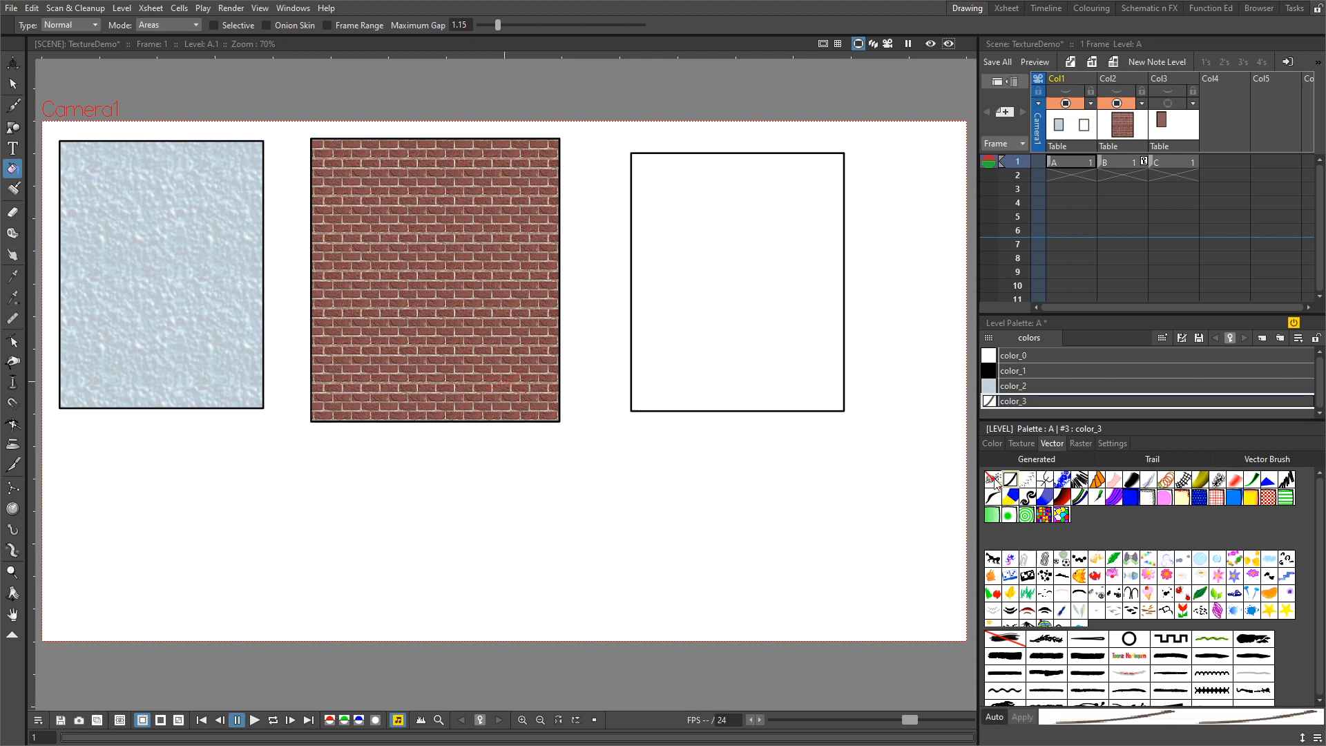
click(992, 482)
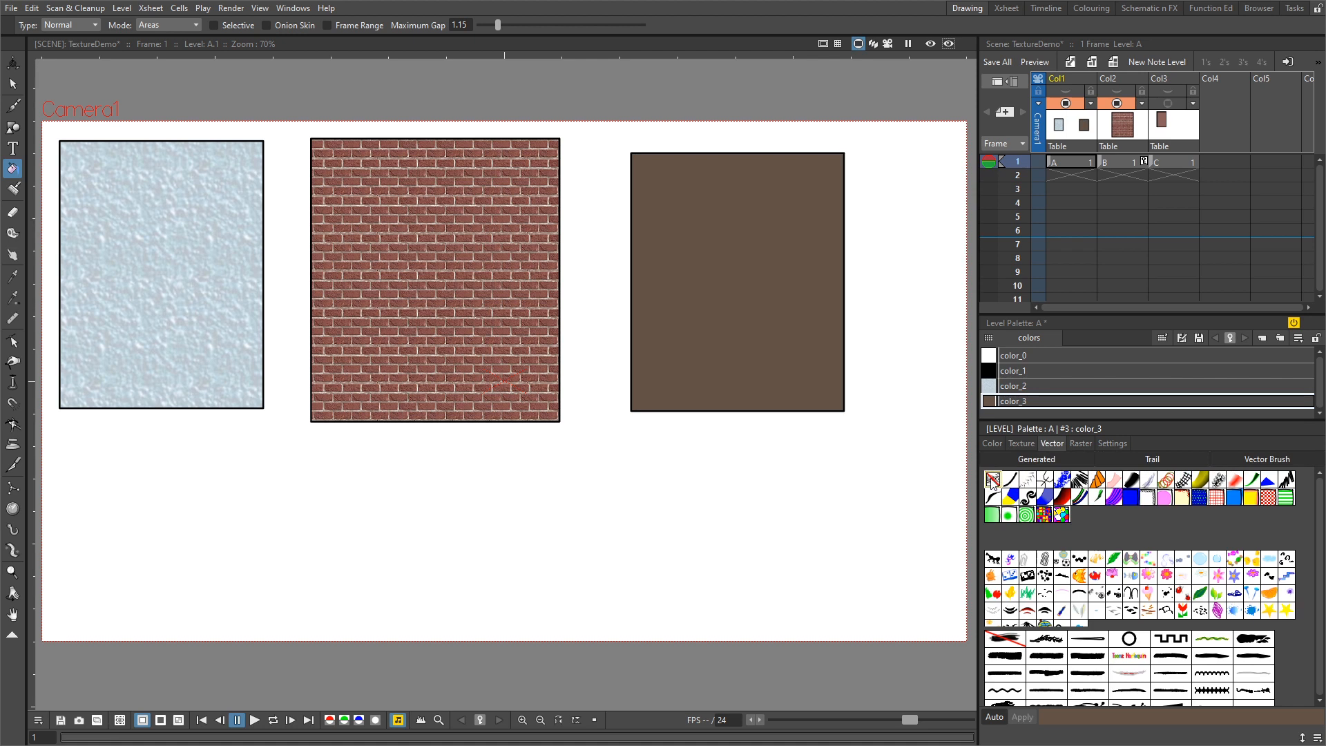
click(992, 443)
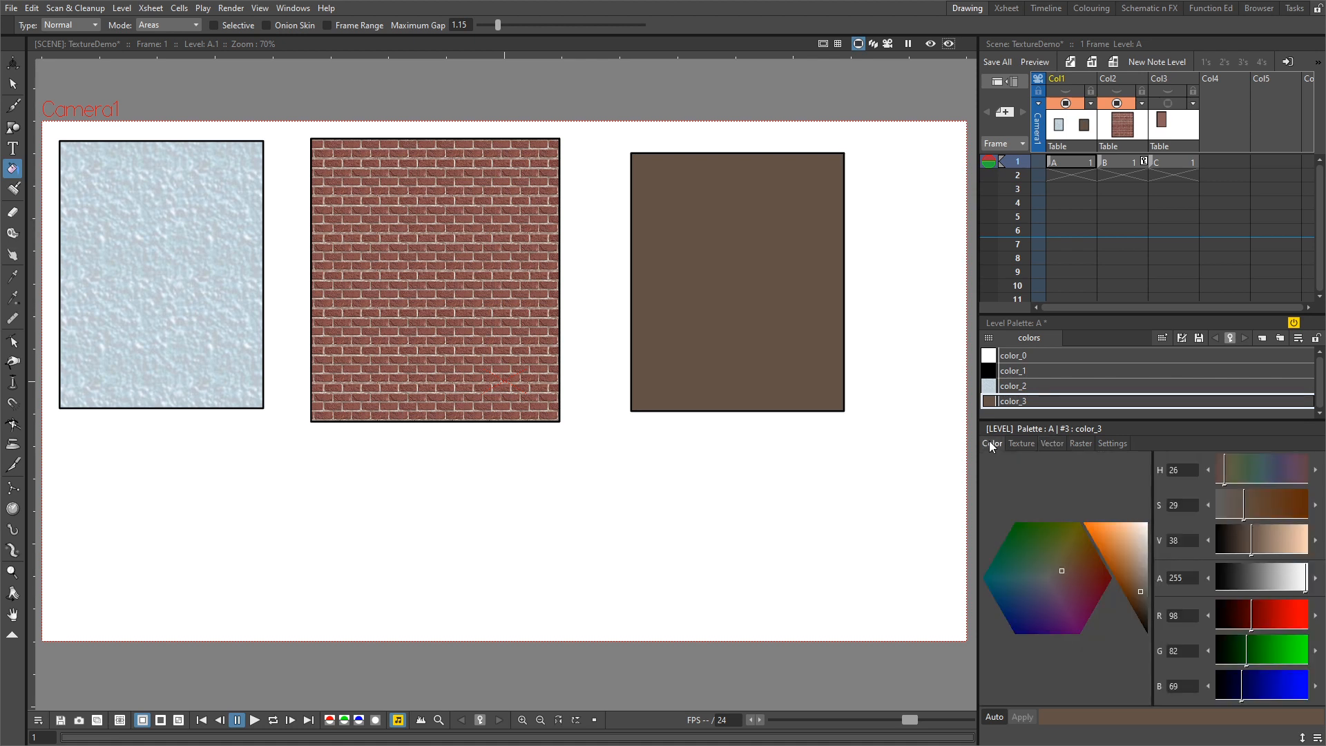
click(1110, 544)
click(1031, 528)
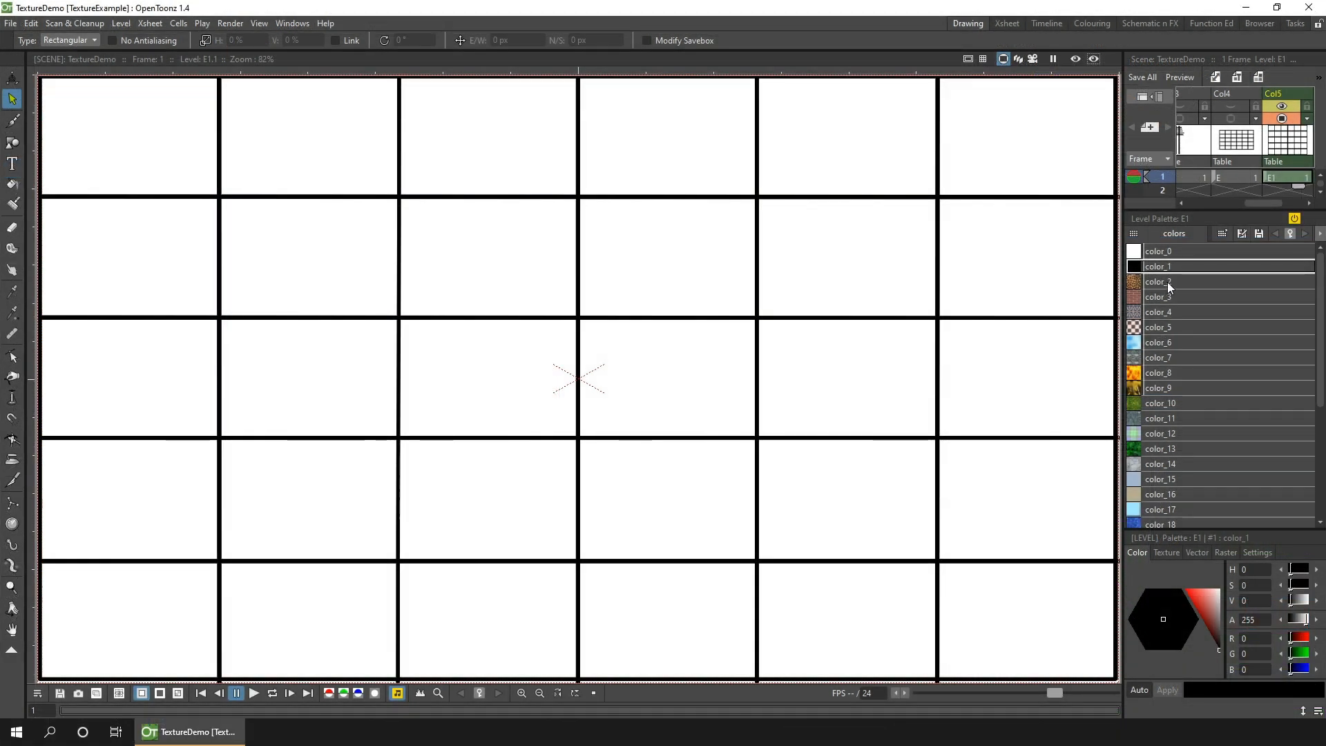
Fill the first top-row cell of the grid on level E1 with the color_2 texture and turn on the preview.
click(1169, 284)
click(13, 184)
click(132, 138)
click(1075, 60)
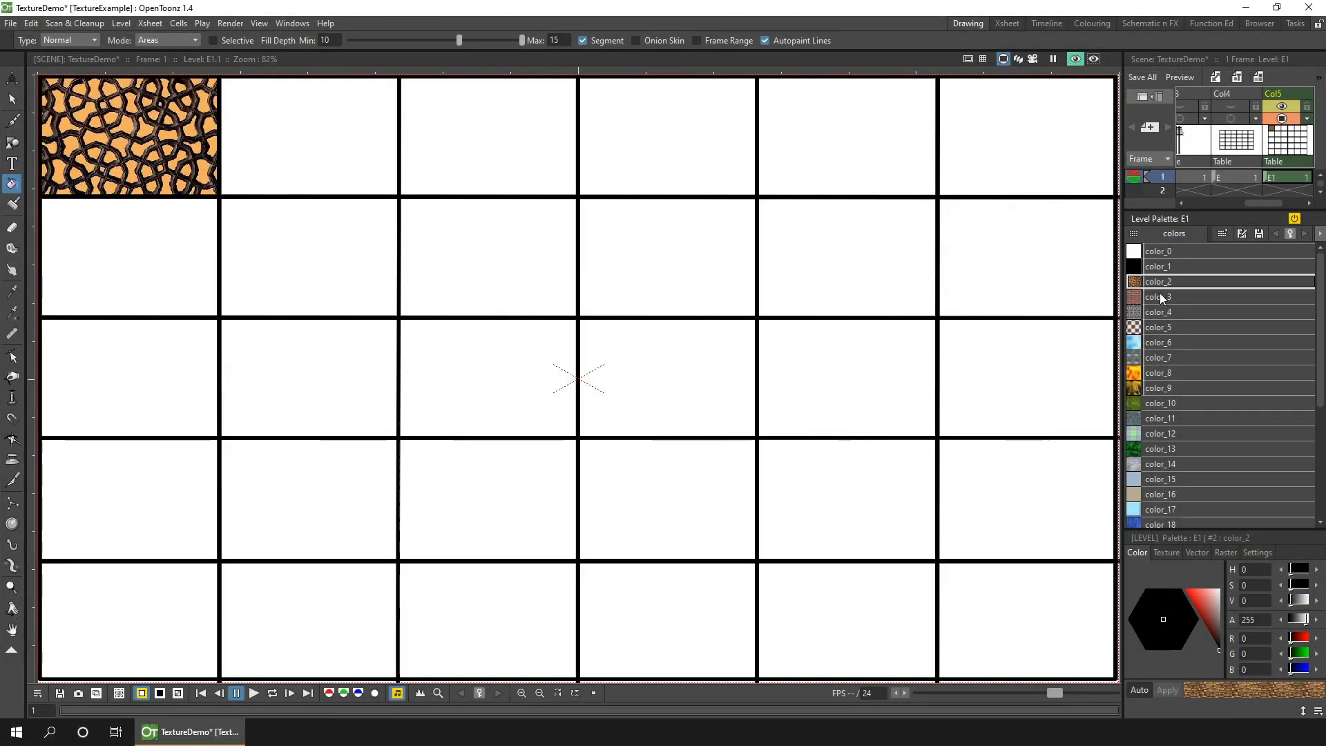
Fill the second, third and fourth top-row cells with the color_3, color_4 and color_5 textures.
click(1162, 299)
click(318, 148)
click(1161, 313)
click(492, 150)
click(1159, 326)
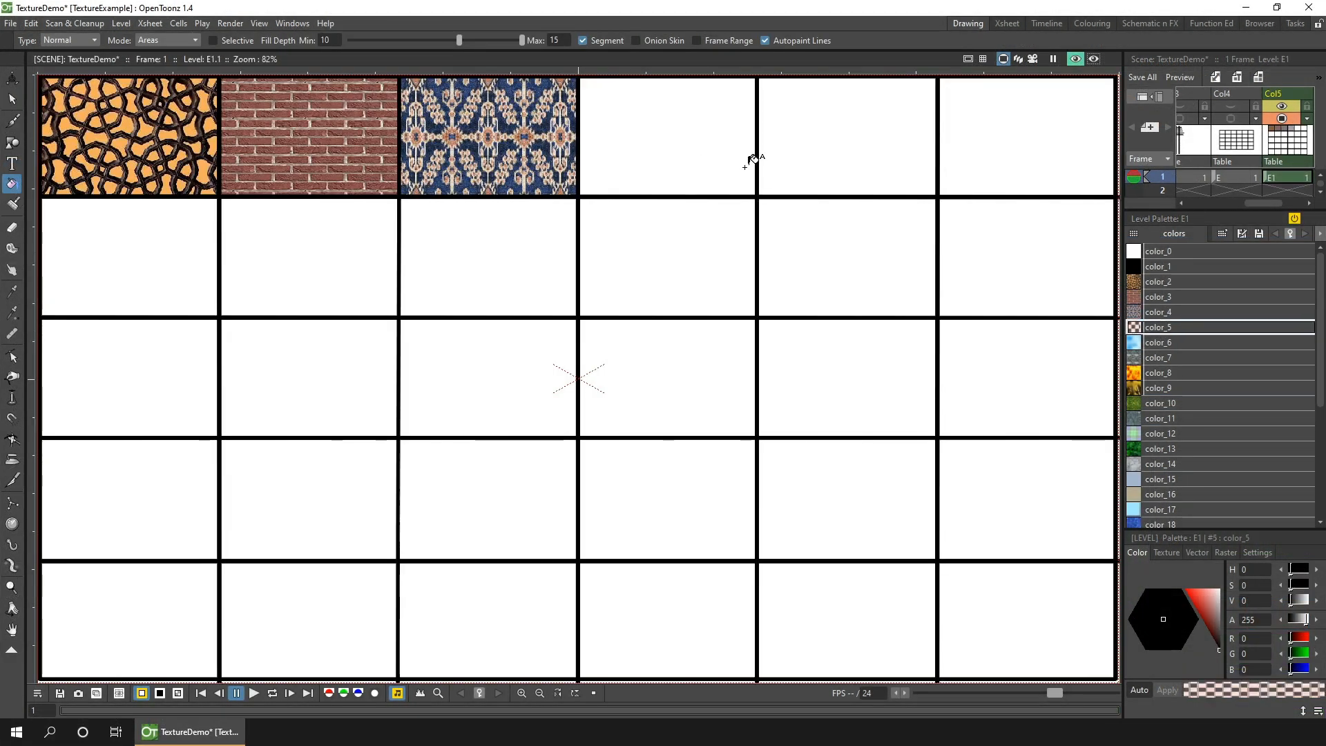
click(746, 164)
Fill the fifth and sixth top-row cells of the grid with the color_6 and color_7 textures.
click(1161, 342)
click(846, 139)
click(1161, 358)
click(1026, 138)
Fill the first three cells of the second row with the color_8, color_9 and color_10 textures.
click(1160, 373)
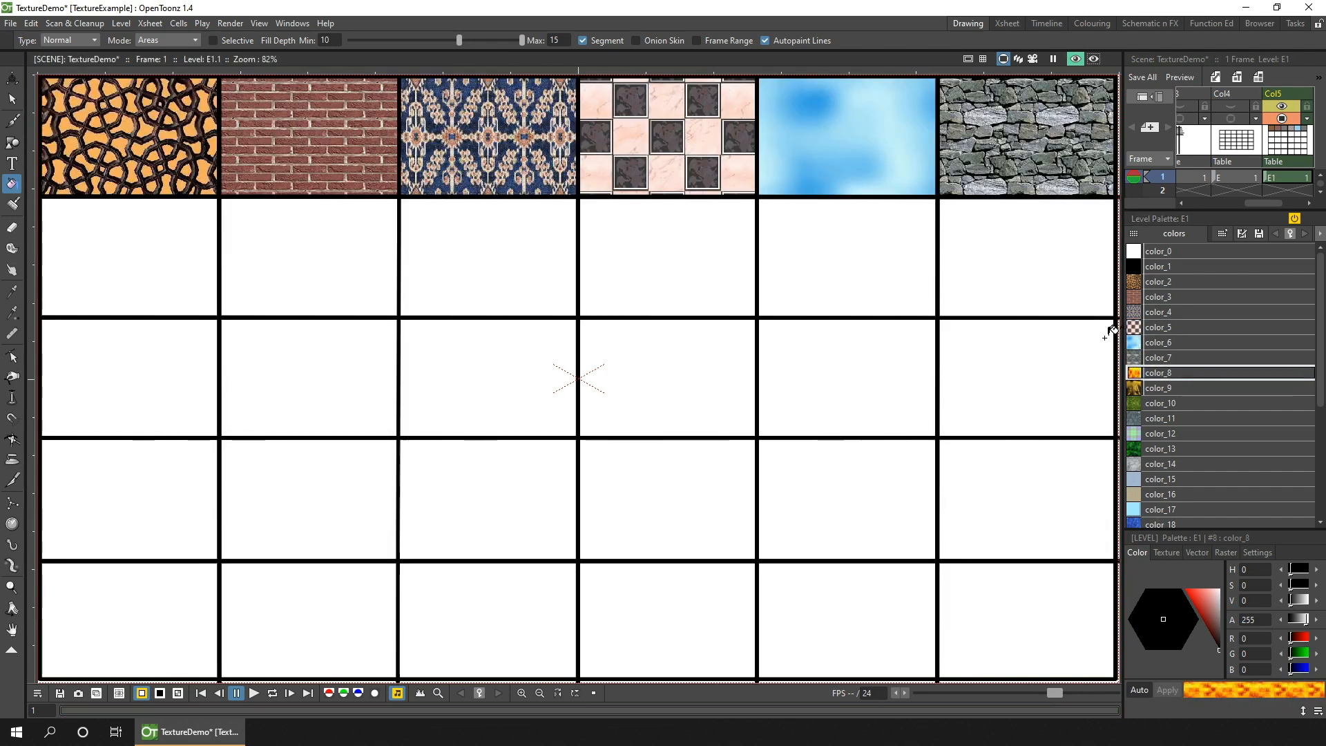
click(156, 238)
click(1161, 388)
click(310, 256)
click(1161, 403)
click(506, 266)
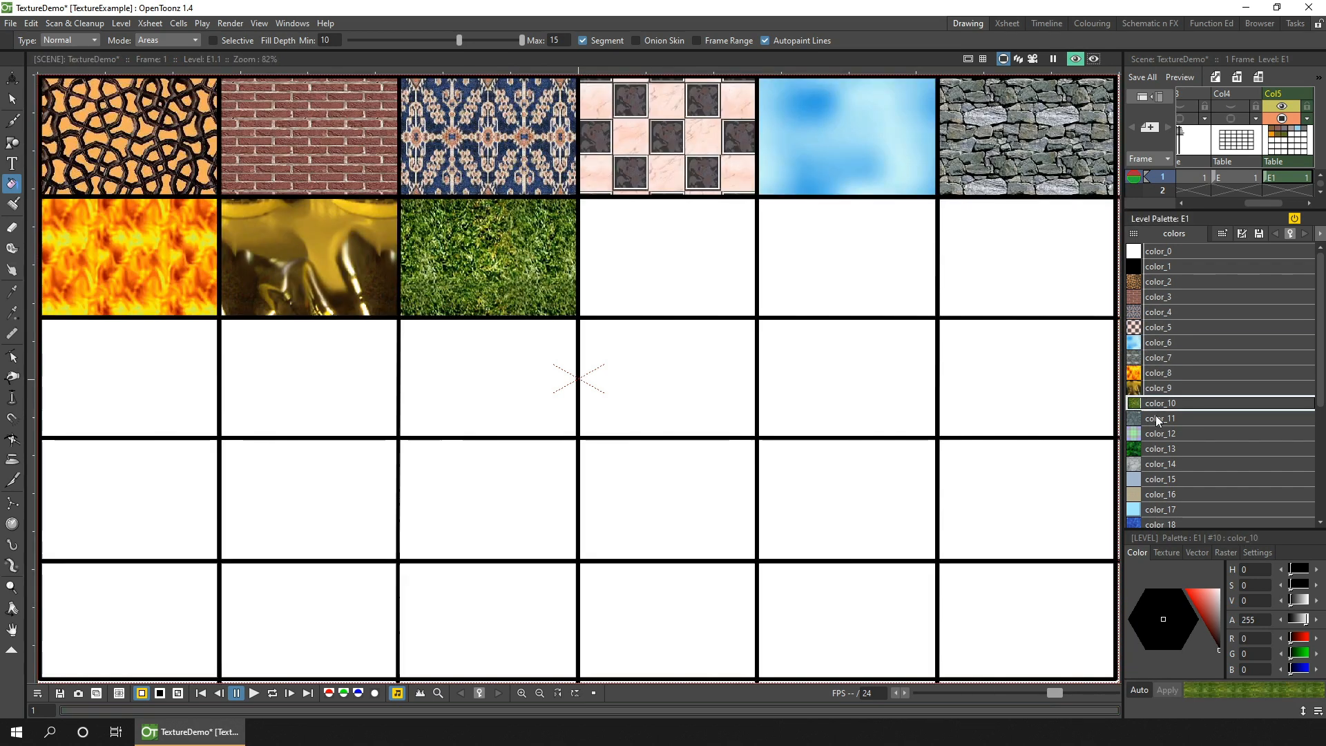
Fill the last three cells of the second row with the color_11, color_12 and color_13 textures.
click(1161, 419)
click(668, 257)
click(1160, 433)
click(847, 257)
click(1161, 449)
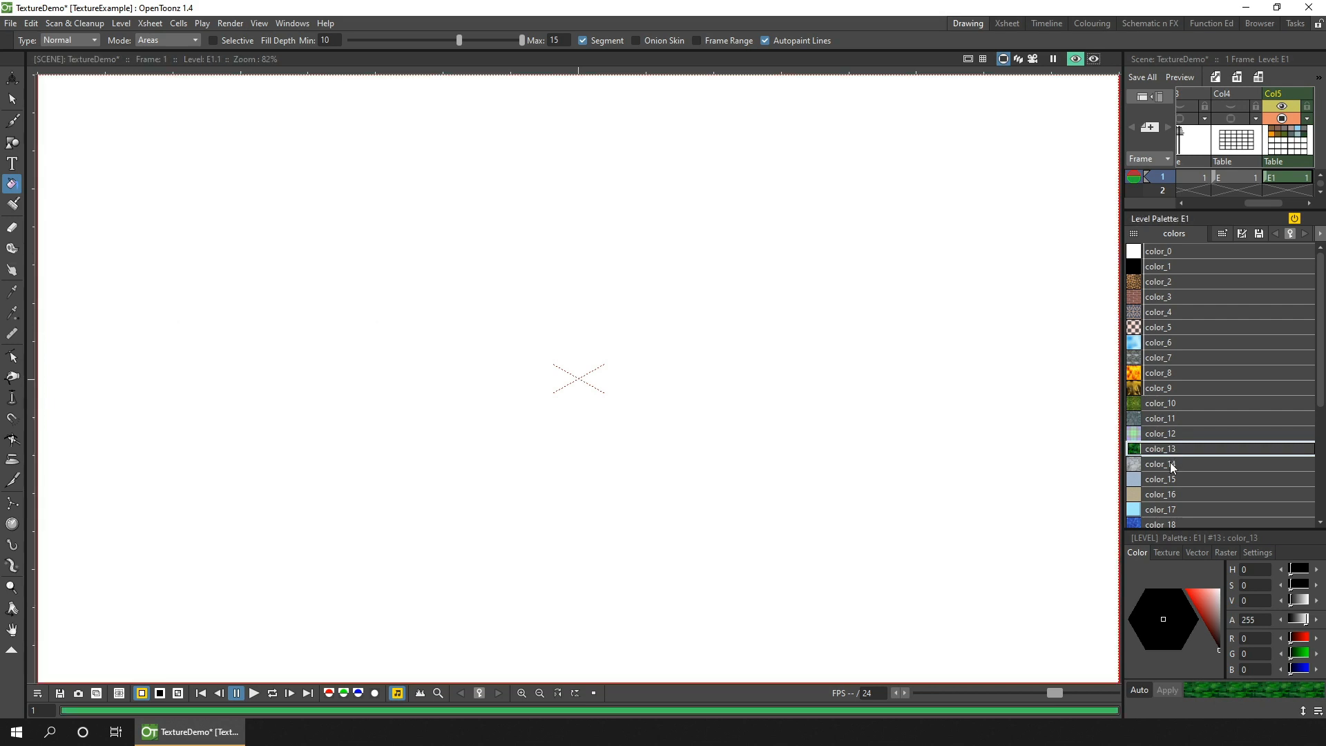
Fill the first three cells of the third row with the color_14, color_15 and color_16 textures.
click(1173, 466)
click(172, 362)
click(1172, 481)
click(318, 377)
click(1178, 495)
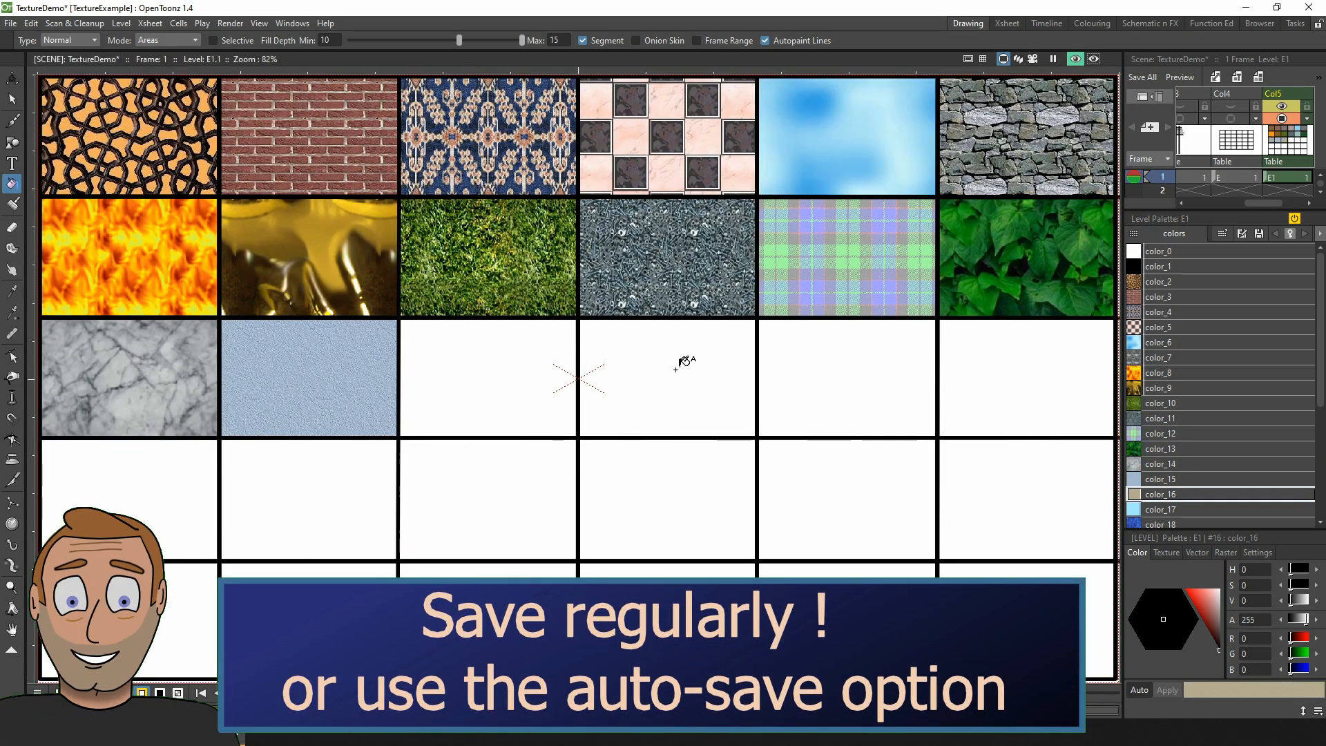
click(507, 373)
Fill the last three cells of the third row with the color_17, color_18 and color_19 textures.
click(1172, 510)
click(670, 373)
scroll(1172, 415, down, 5)
click(1169, 349)
click(853, 372)
click(1167, 365)
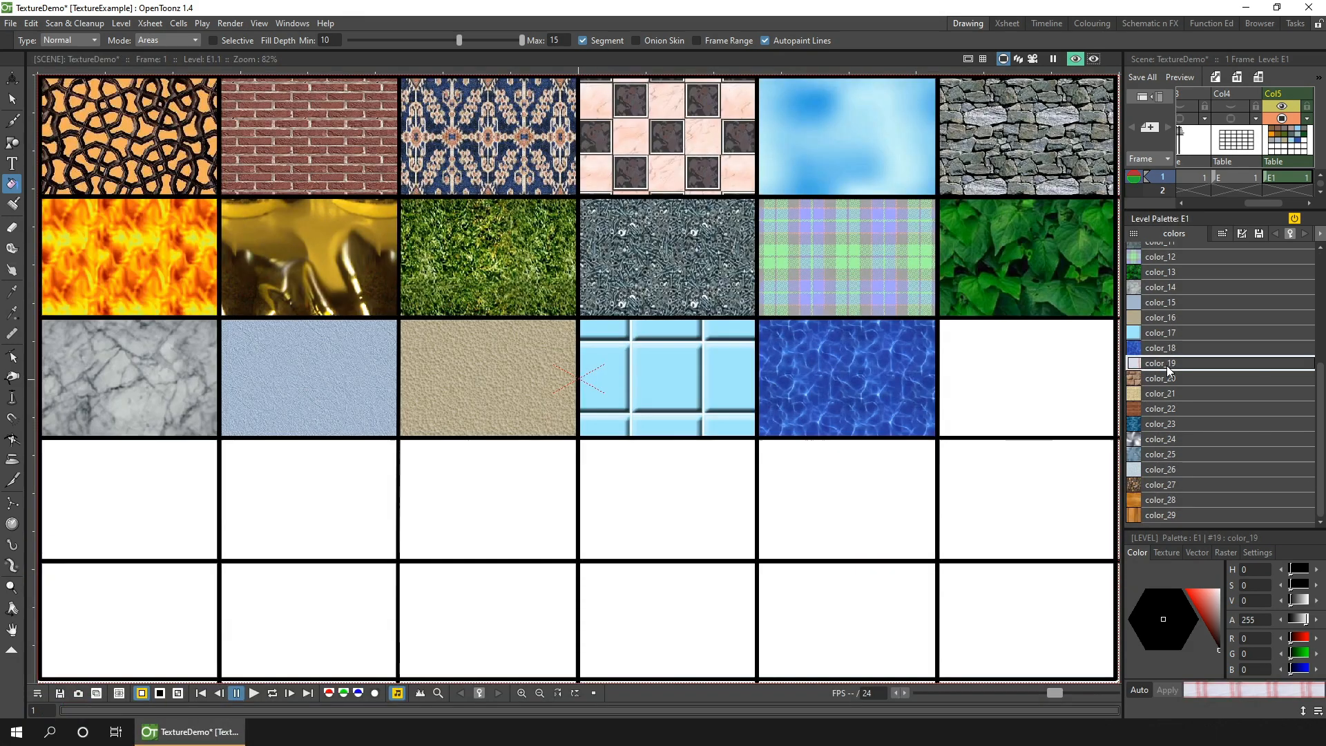
click(1027, 377)
Fill the first three cells of the fourth row with the color_20, color_21 and color_22 textures.
click(1161, 378)
click(154, 474)
click(1161, 393)
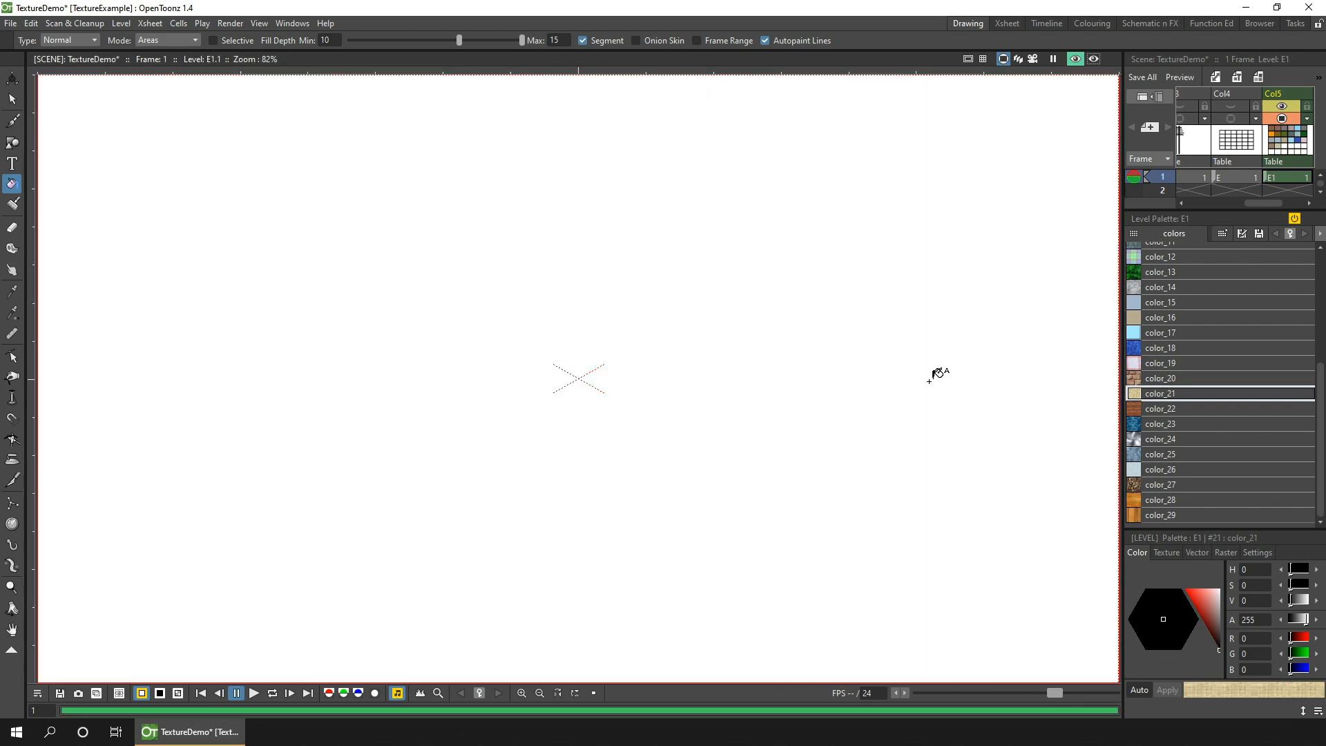
click(1161, 408)
click(512, 489)
Fill the last three cells of the fourth row with the color_23, color_24 and color_25 textures.
click(1155, 424)
click(677, 488)
click(1163, 440)
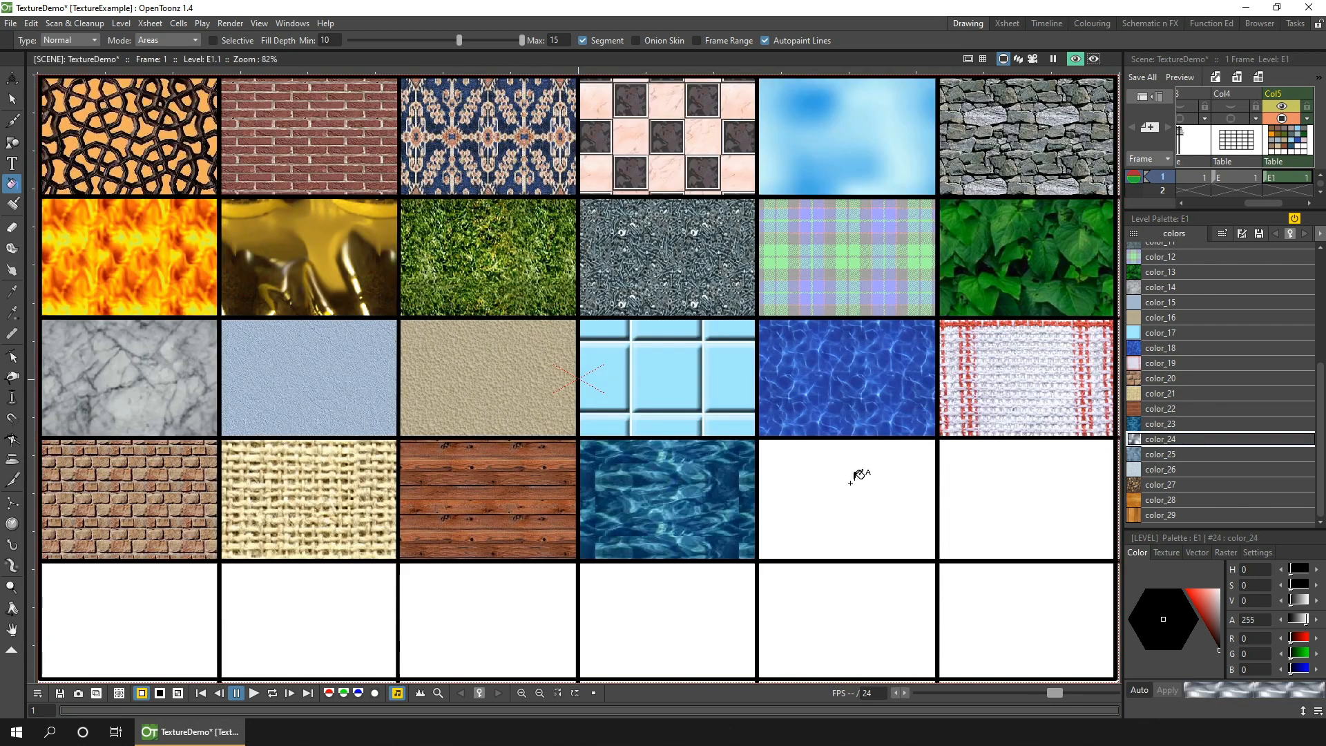
click(851, 482)
click(1178, 470)
click(1027, 498)
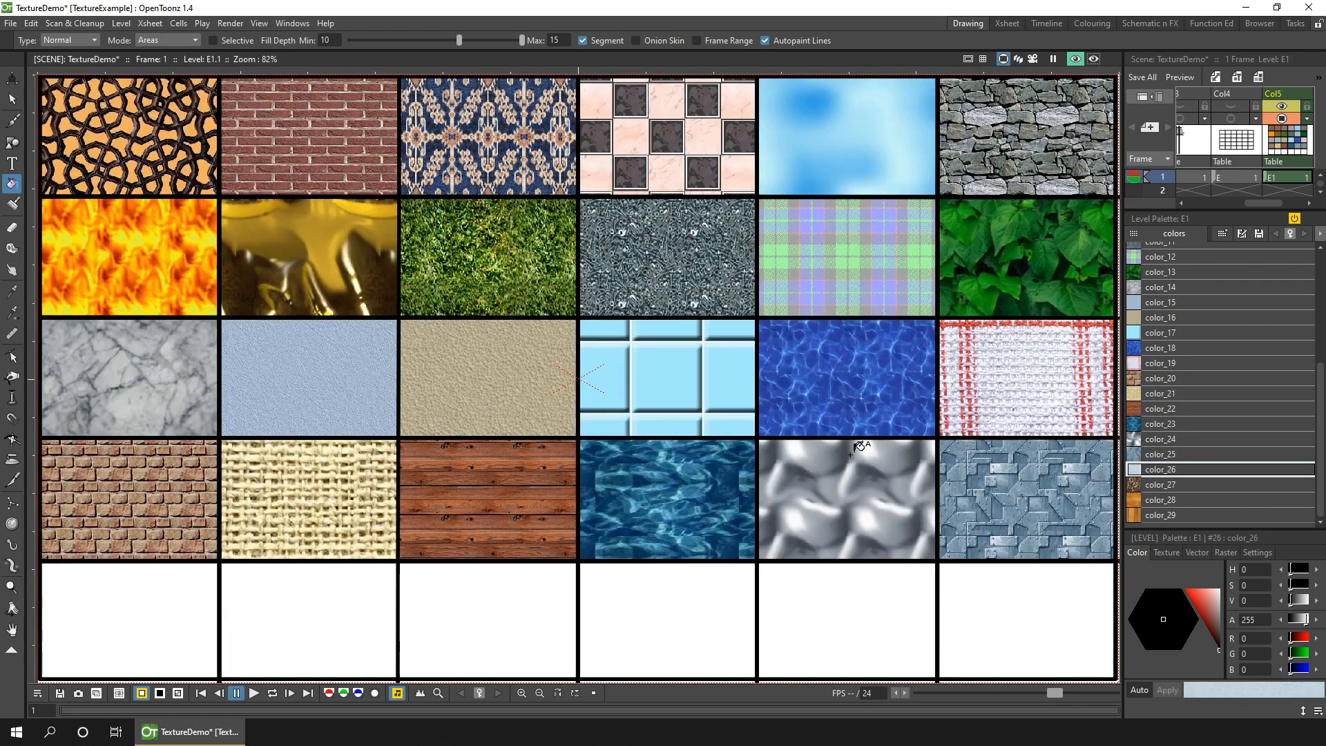
Fill the first two bottom-row cells with the color_26 texture and the third and fourth with color_27.
click(166, 605)
click(275, 604)
click(1162, 484)
click(488, 619)
click(681, 619)
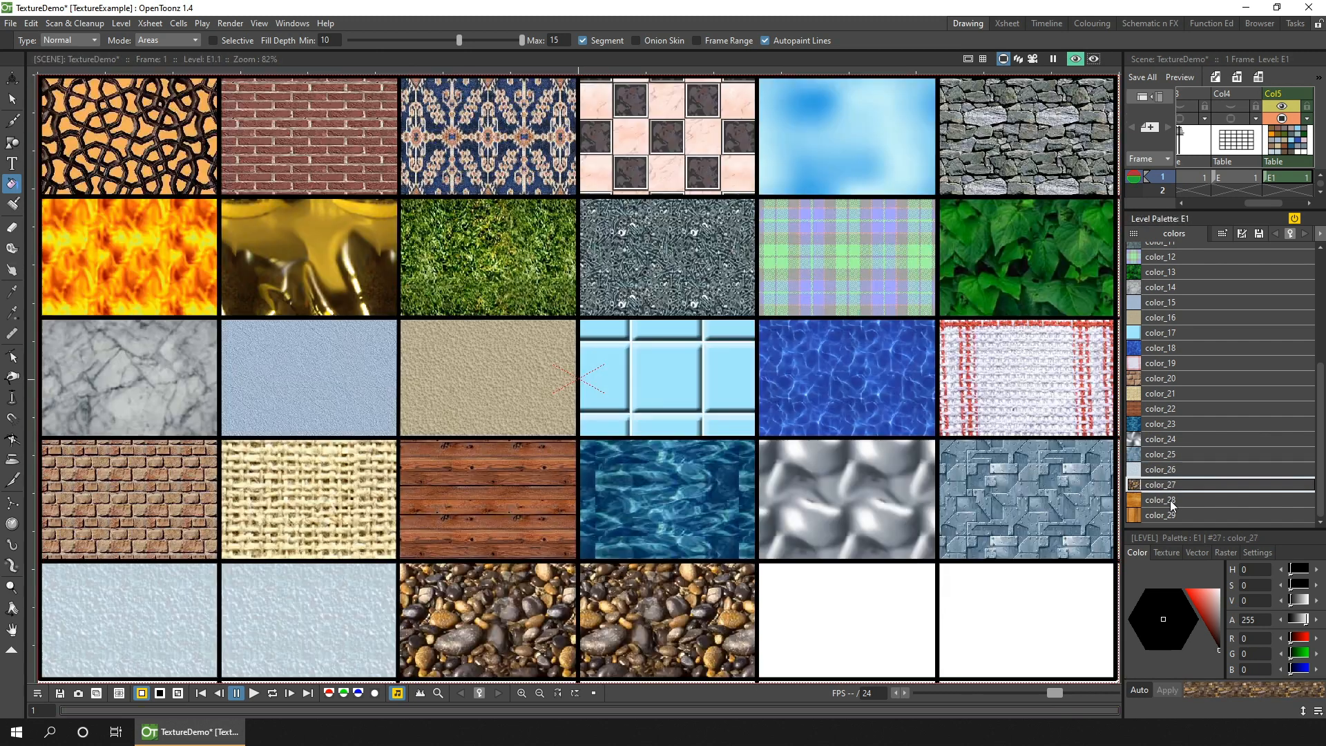
Fill the fifth and sixth bottom-row cells with the color_28 and color_29 textures.
click(1171, 502)
click(870, 615)
click(1166, 513)
click(1060, 584)
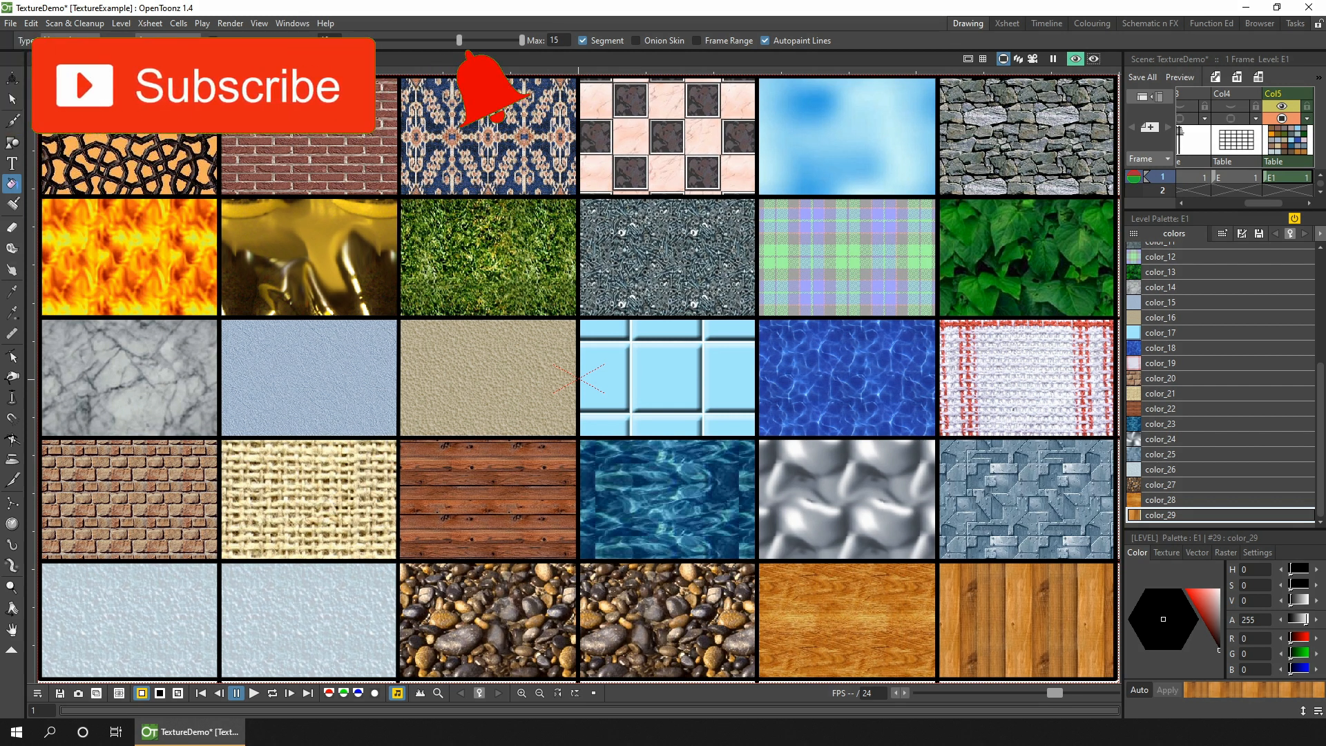
Save the TextureDemo scene and switch the program window to full screen.
key(ctrl+s)
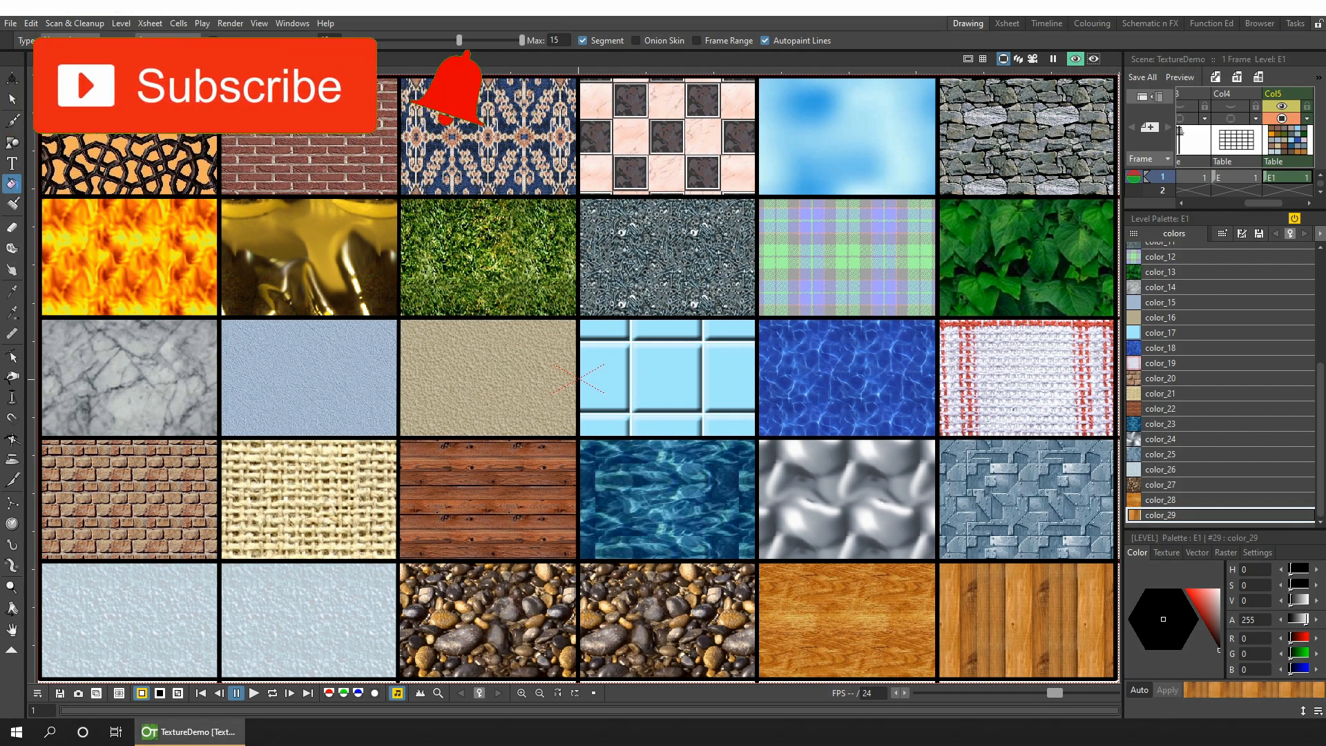
key(ctrl+grave)
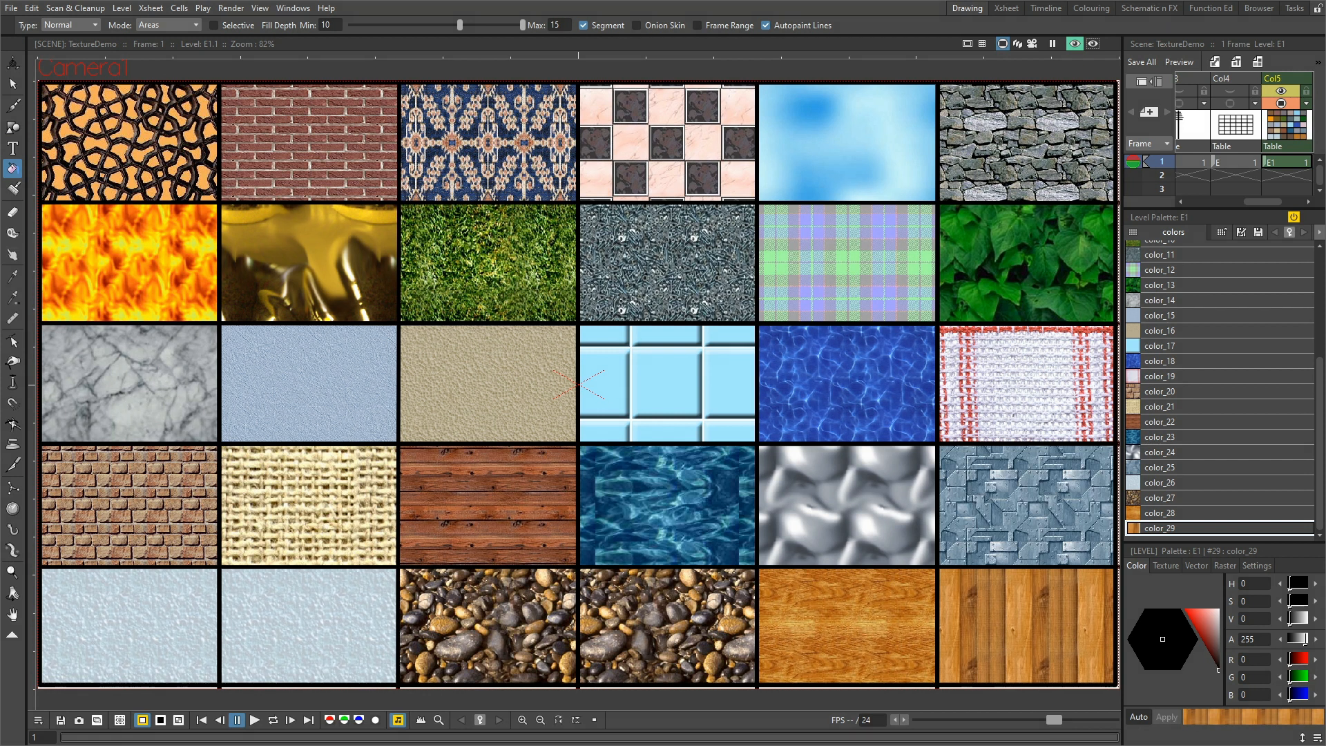